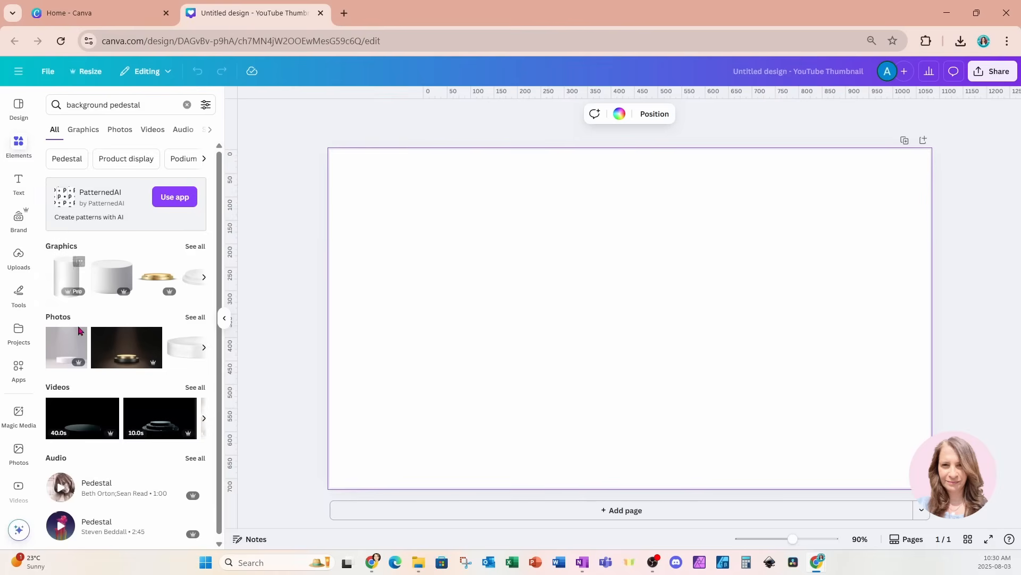
Step: Add the photo of a black rectangular pedestal from the background pedestal results and set it as the page background
{"action": "left_click", "coordinate": [193, 317]}
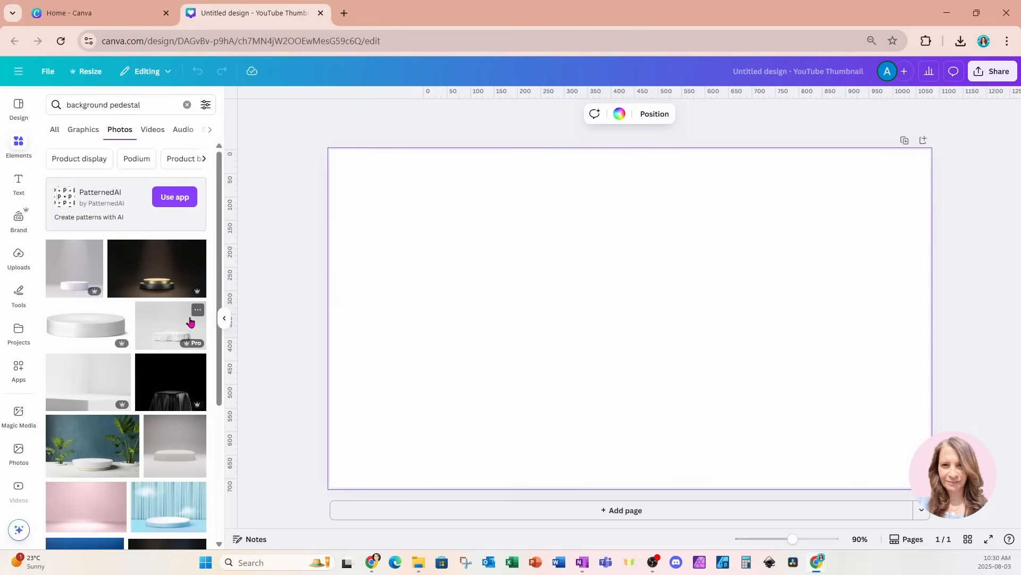
{"action": "scroll", "coordinate": [162, 336], "scroll_direction": "down", "scroll_amount": 5}
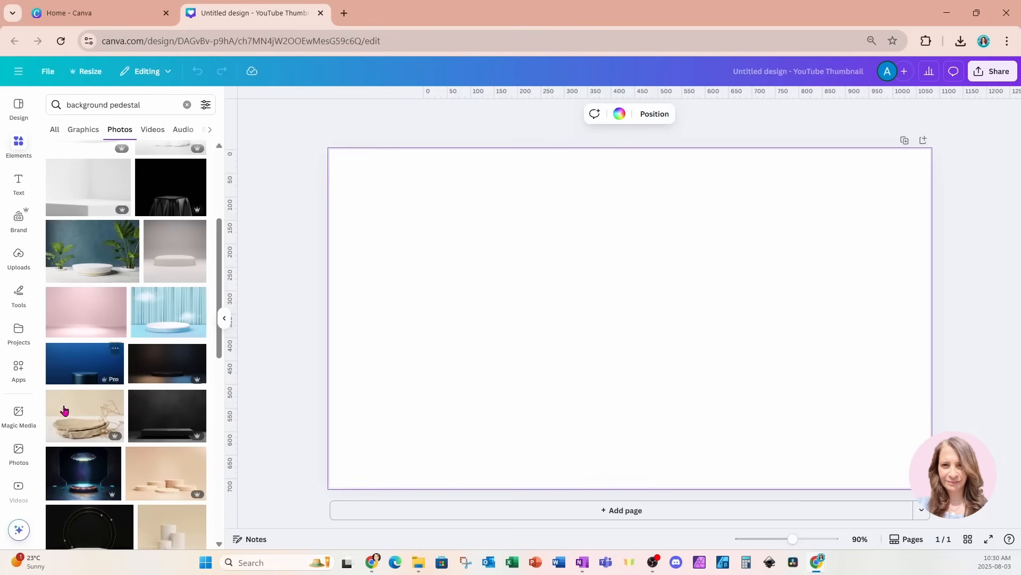
{"action": "left_click", "coordinate": [151, 423]}
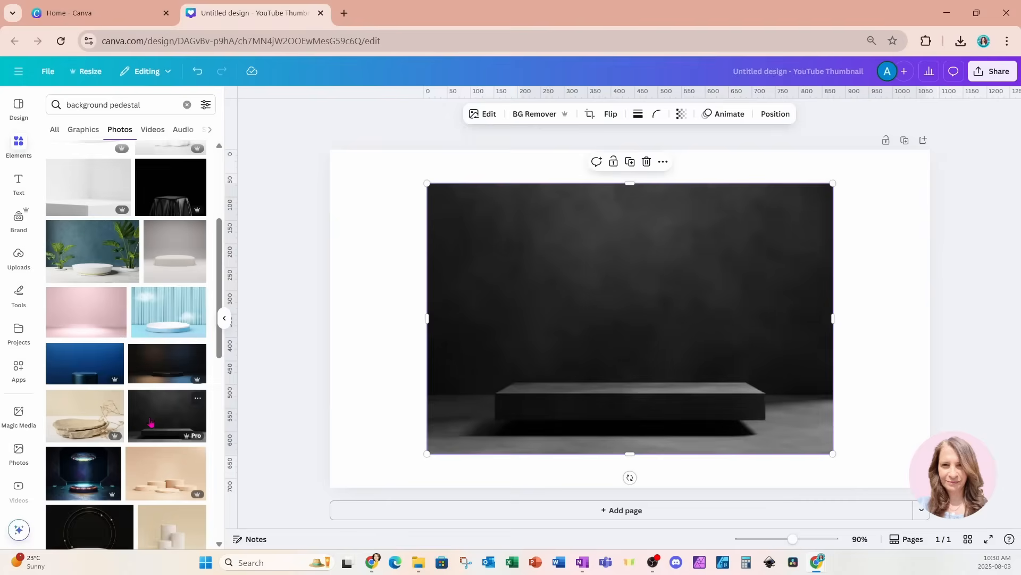
{"action": "right_click", "coordinate": [717, 303]}
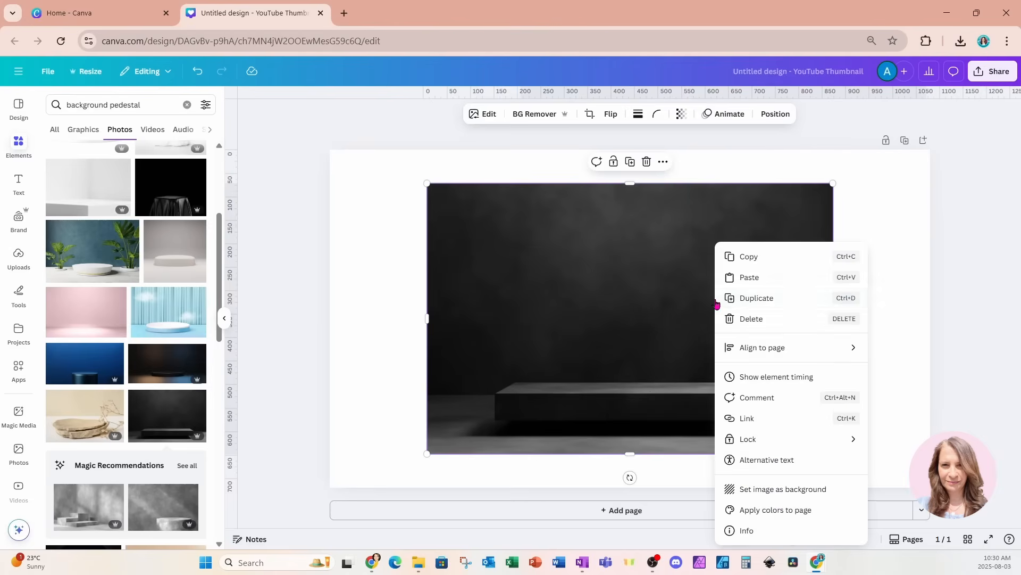
{"action": "left_click", "coordinate": [756, 494]}
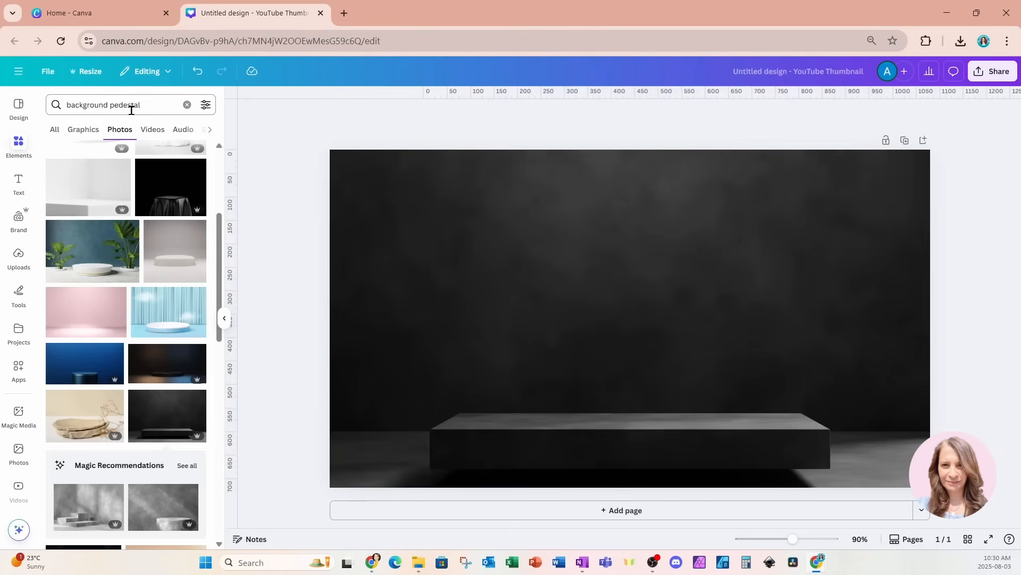
Step: Search photos for "chicken burger", add the crispy chicken burger on a stand with brown backdrop, and remove its background
{"action": "left_click_drag", "start_coordinate": [160, 110], "coordinate": [32, 114]}
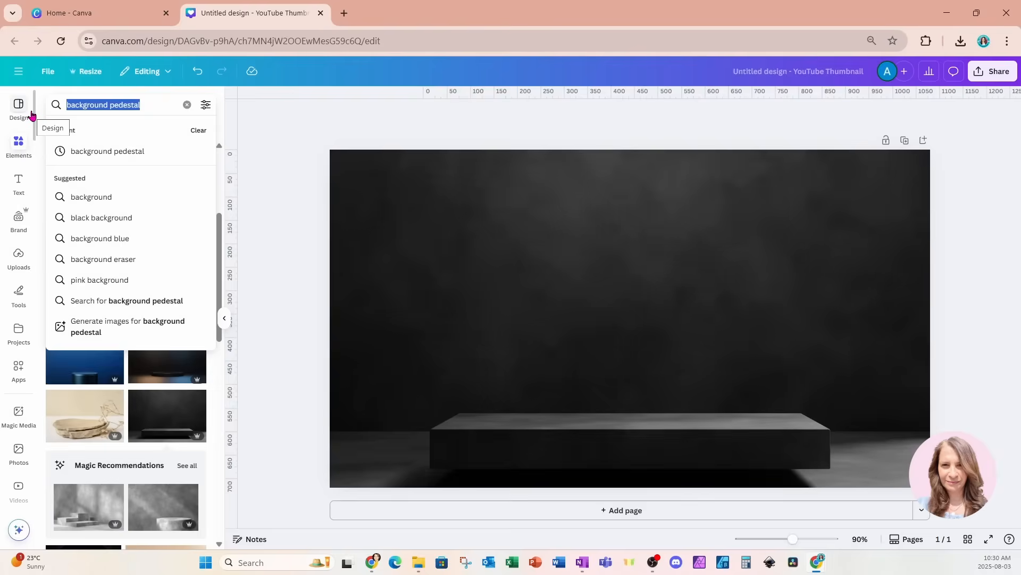
{"action": "type", "text": "chicken burger"}
{"action": "key", "text": "Return"}
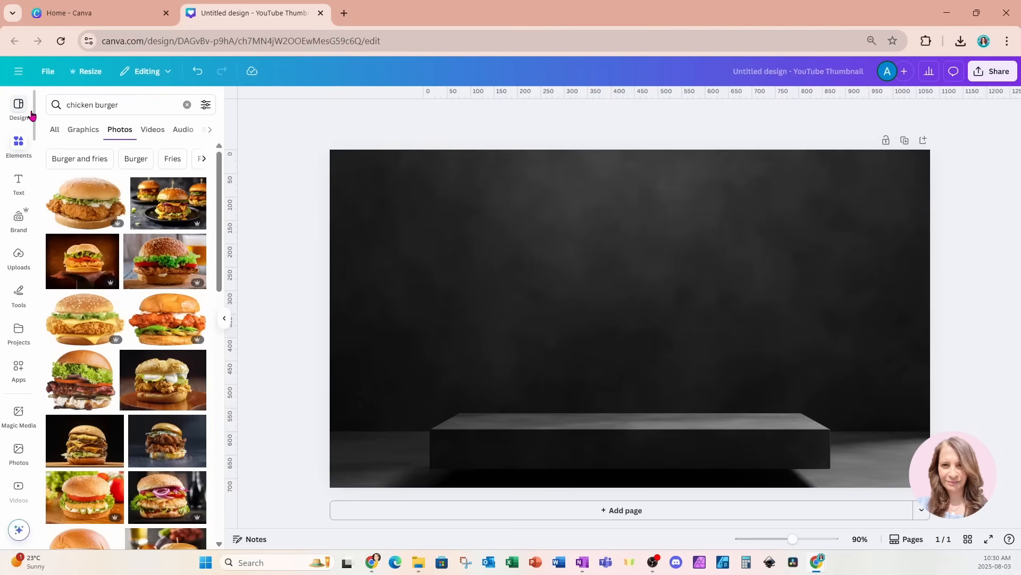
{"action": "left_click", "coordinate": [62, 264]}
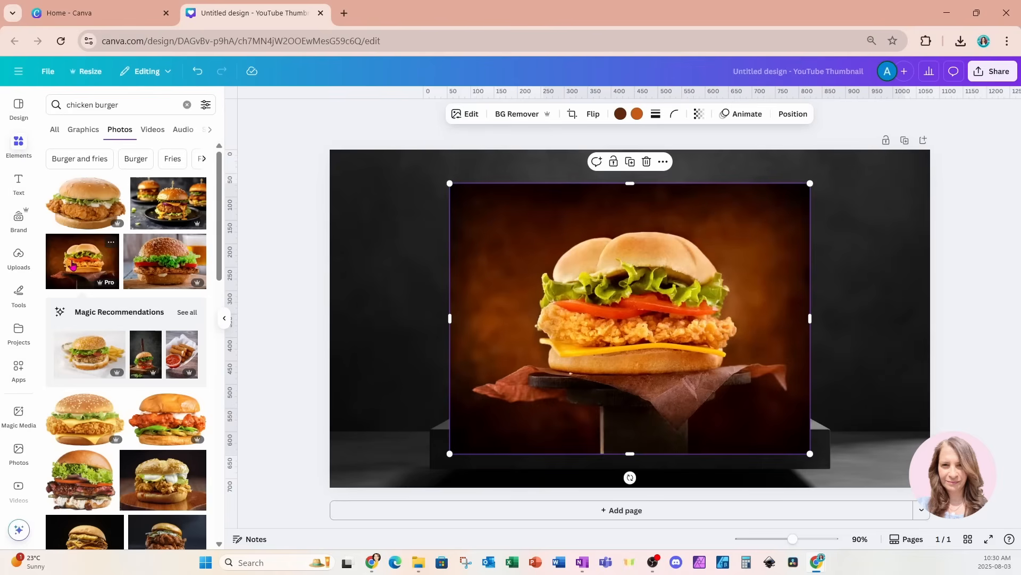
{"action": "left_click", "coordinate": [505, 115]}
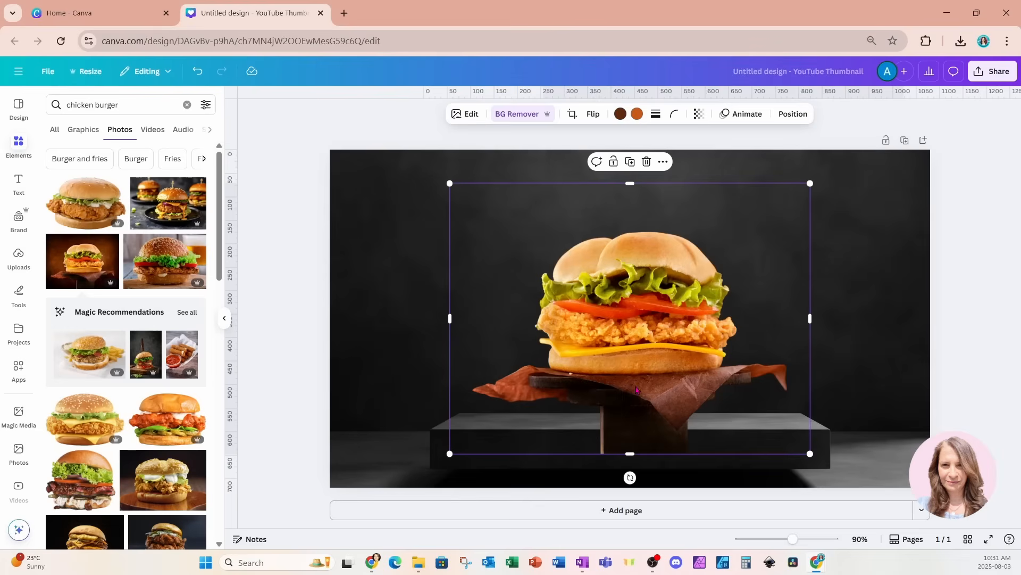
Step: Separate the burger from its wooden stand and paper using Magic Grab
{"action": "left_click", "coordinate": [460, 116]}
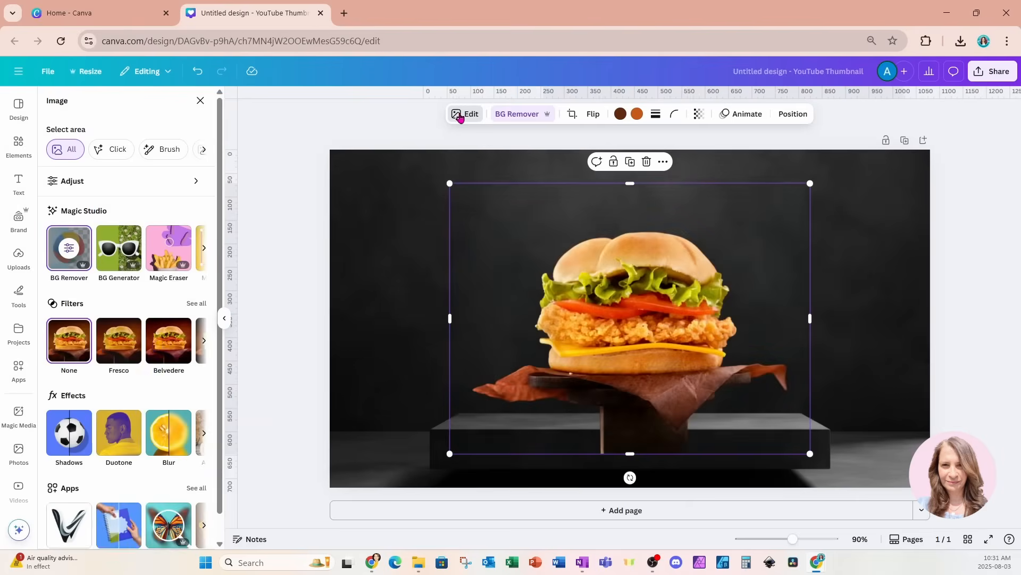
{"action": "left_click", "coordinate": [204, 253]}
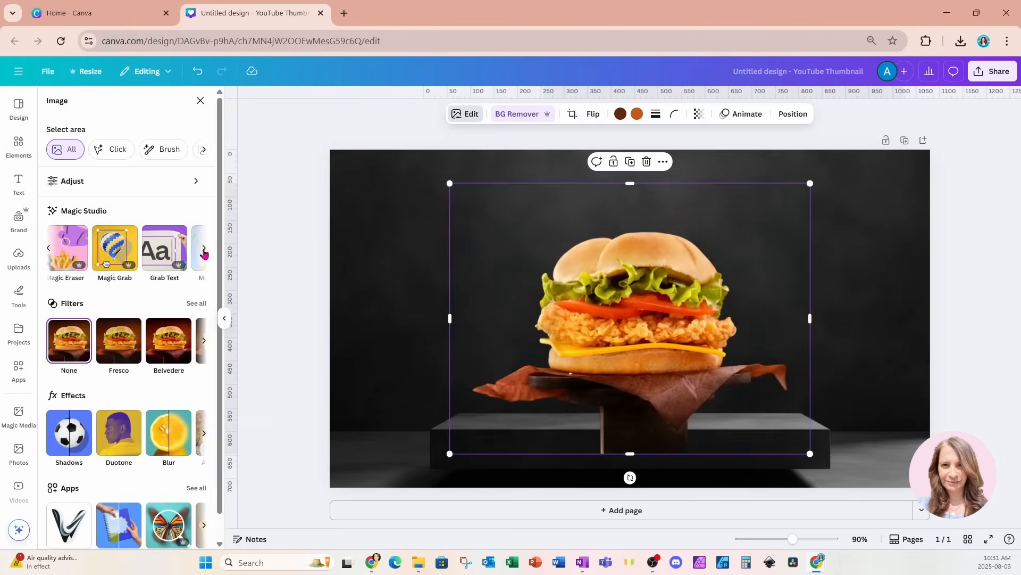
{"action": "left_click", "coordinate": [63, 264]}
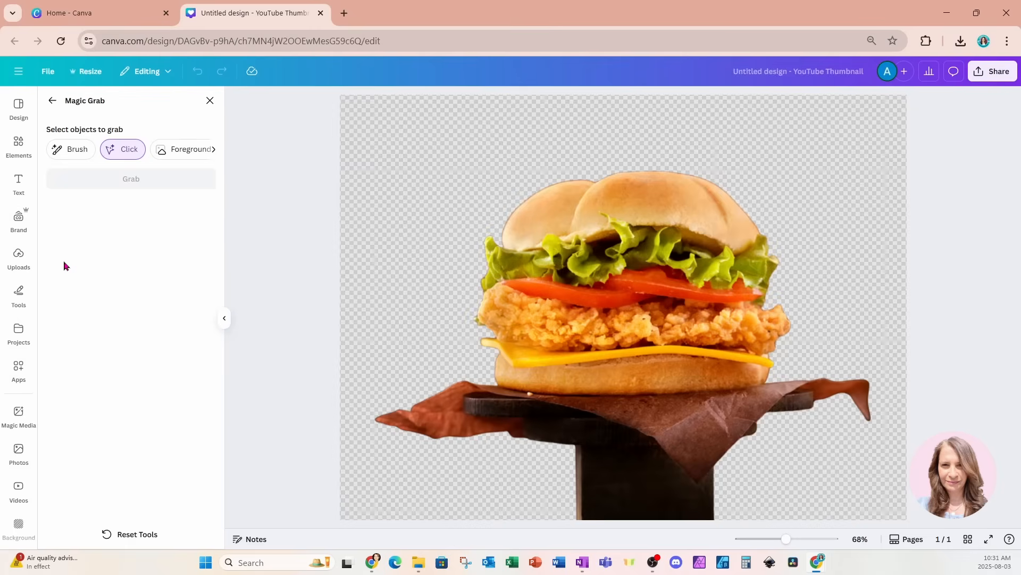
{"action": "left_click", "coordinate": [629, 219]}
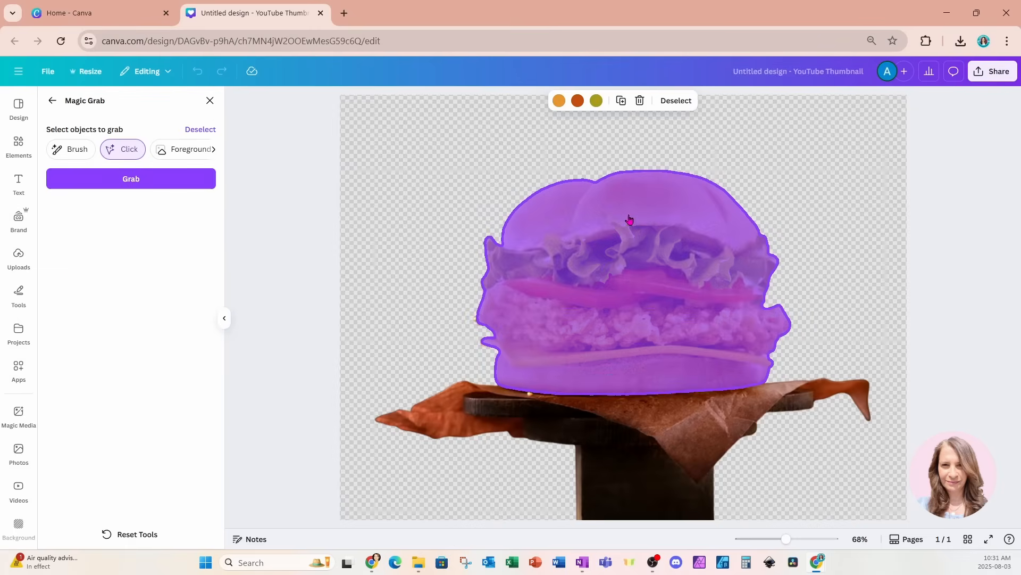
{"action": "left_click", "coordinate": [124, 185]}
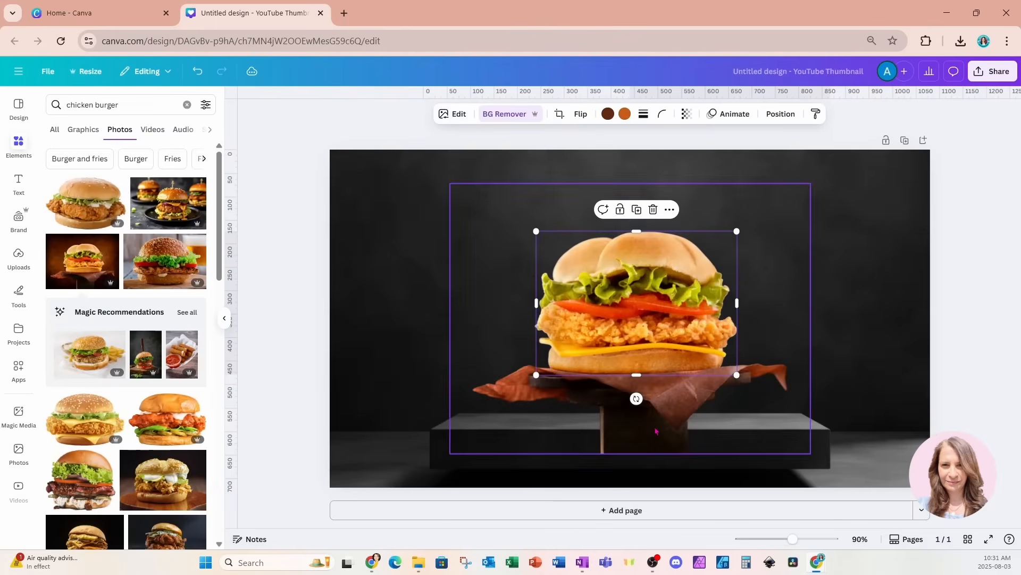
Step: Delete the leftover stand and paper image, and move the burger down to sit on the black pedestal
{"action": "left_click", "coordinate": [656, 433]}
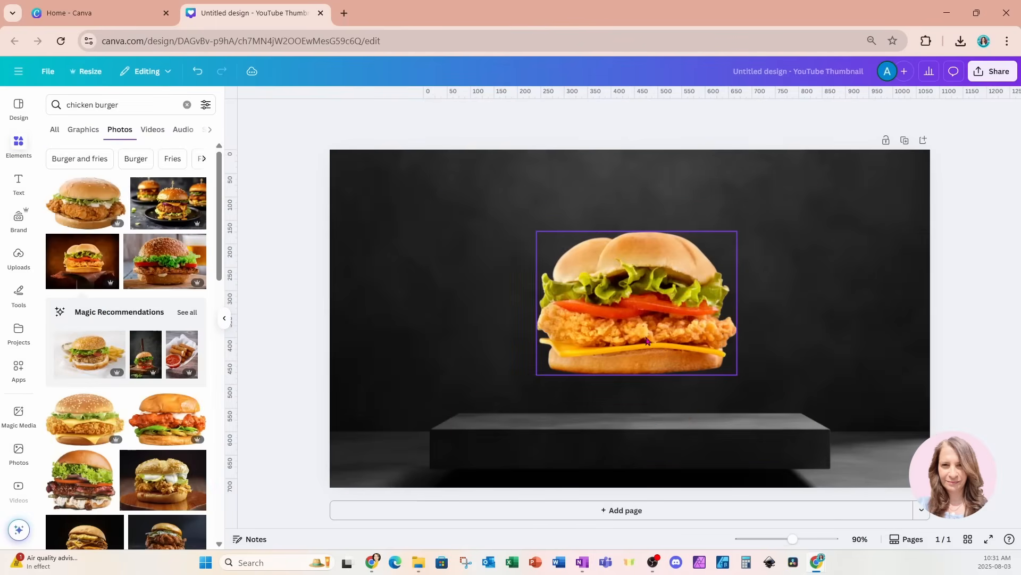
{"action": "left_click", "coordinate": [679, 265]}
{"action": "left_click_drag", "start_coordinate": [679, 264], "coordinate": [669, 311]}
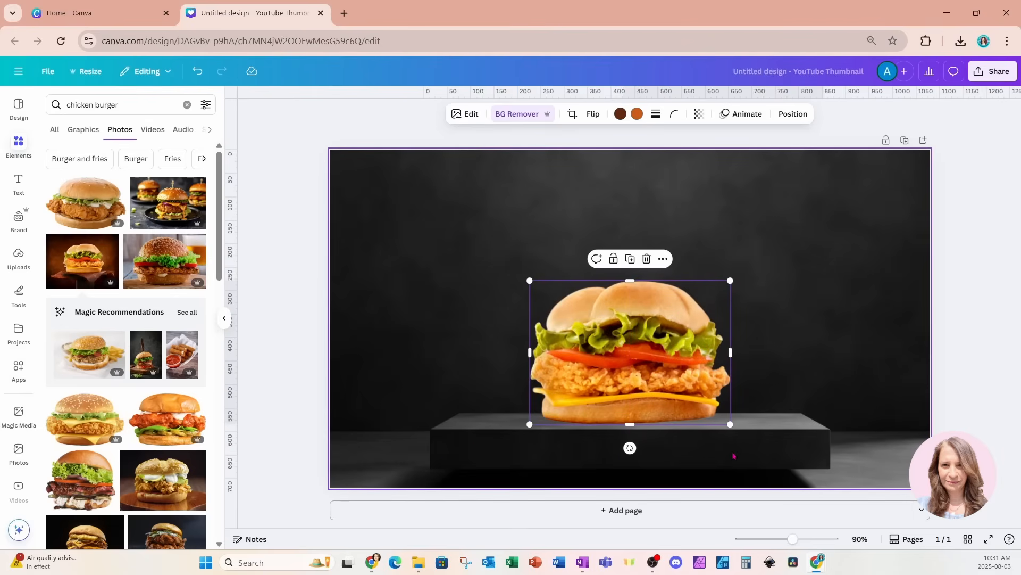
Step: Add a heading text box and place it above the burger
{"action": "left_click", "coordinate": [19, 184]}
{"action": "left_click", "coordinate": [79, 212]}
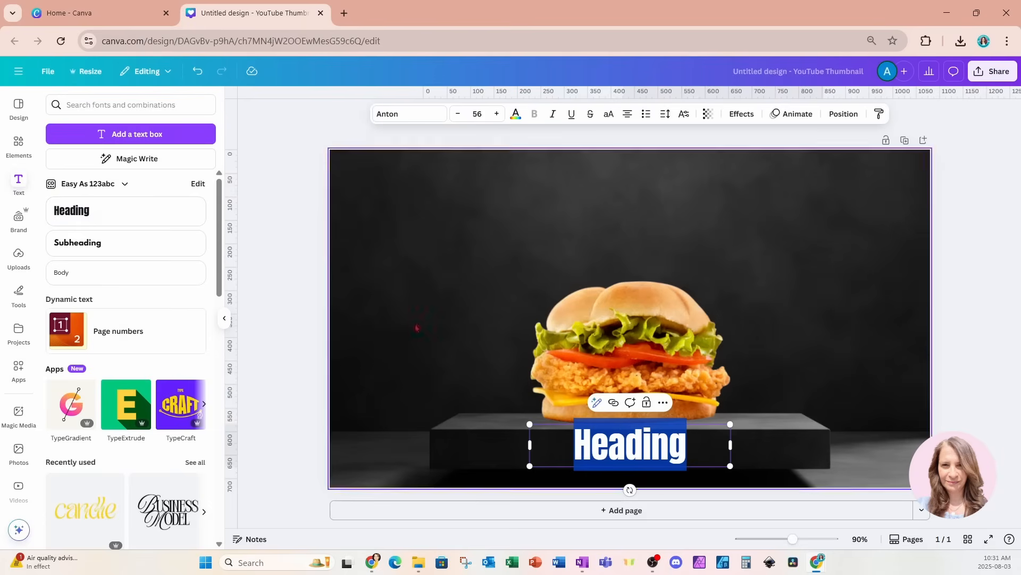
{"action": "left_click", "coordinate": [769, 455]}
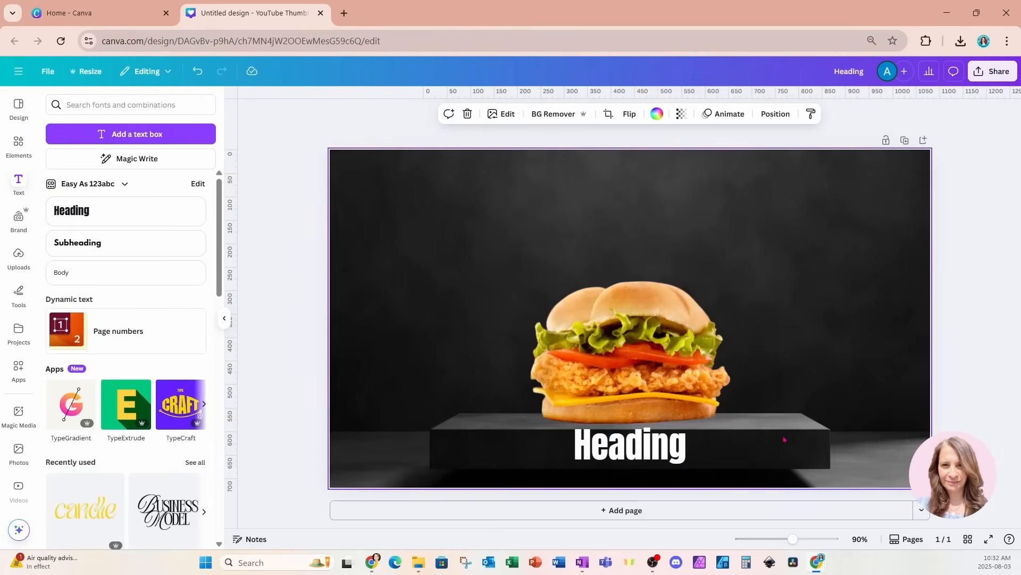
{"action": "left_click_drag", "start_coordinate": [668, 452], "coordinate": [601, 225]}
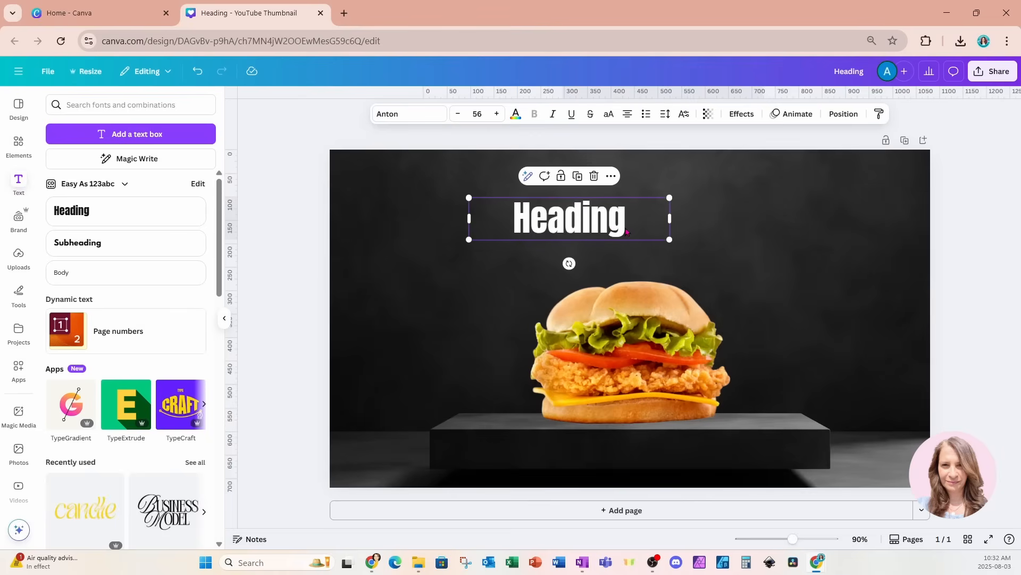
Step: Replace the heading text with "HOME OF CHICKEN BURGER - HOME OF THE CHICKEN BURGER -"
{"action": "double_click", "coordinate": [625, 229]}
{"action": "type", "text": "CHICKEN B"}
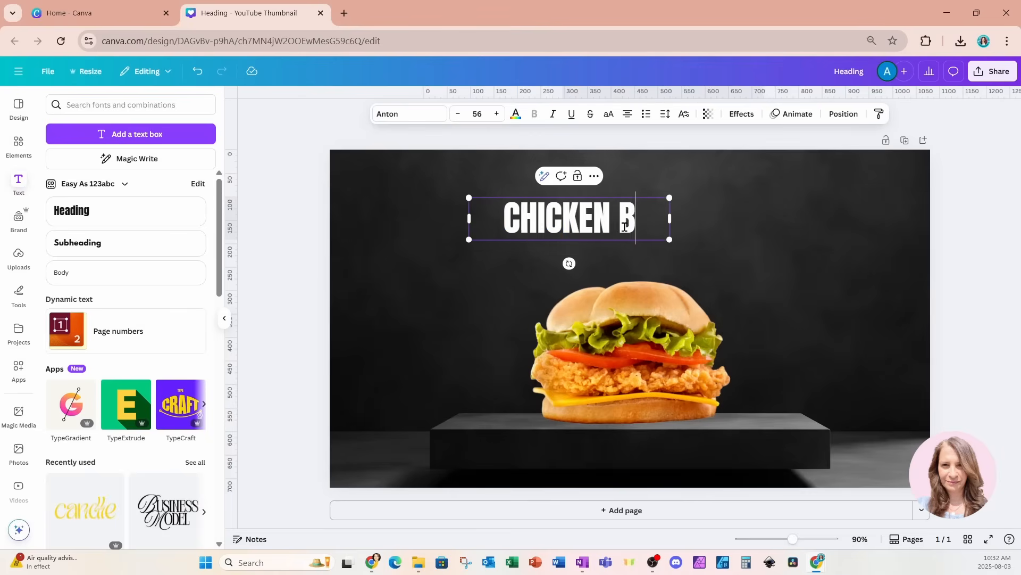
{"action": "type", "text": "URGER - HOME OF THE CHICKEN BURGER"}
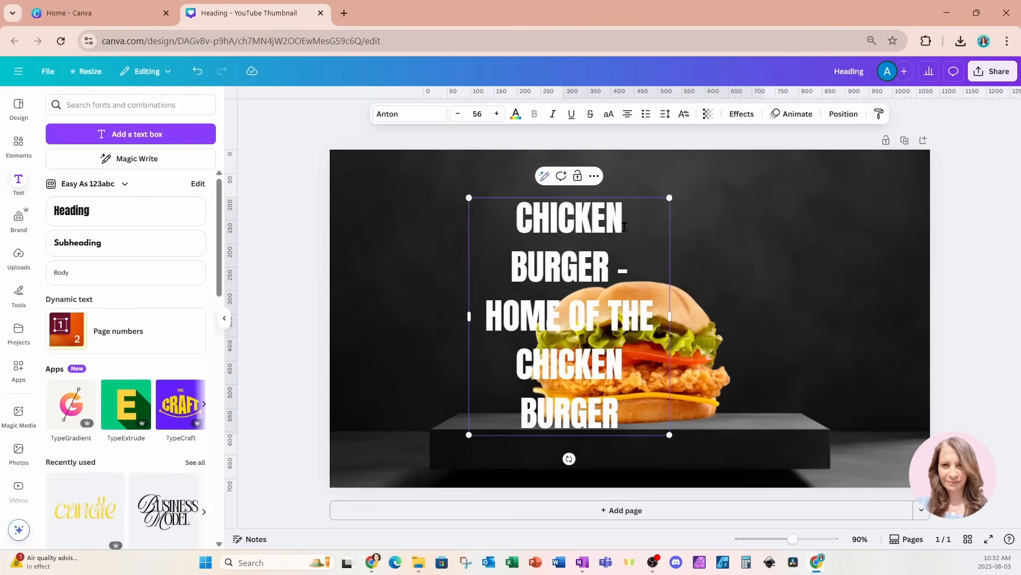
{"action": "type", "text": " -"}
{"action": "left_click", "coordinate": [516, 216]}
{"action": "type", "text": "HOME OF"}
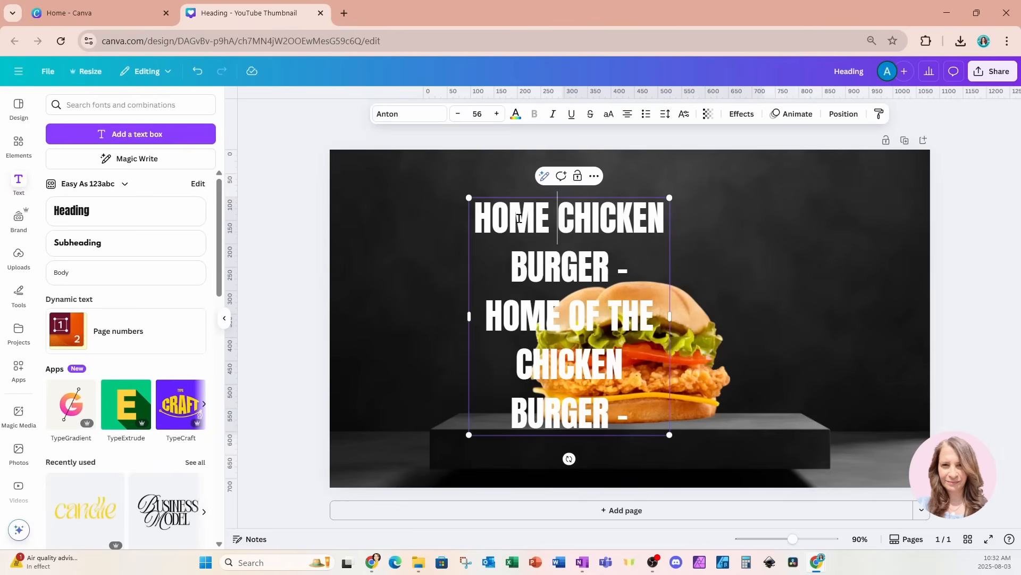
Step: Widen the heading's text box on both sides across the page and set its font size to 36
{"action": "left_click_drag", "start_coordinate": [675, 332], "coordinate": [903, 333]}
{"action": "left_click_drag", "start_coordinate": [468, 242], "coordinate": [363, 242]}
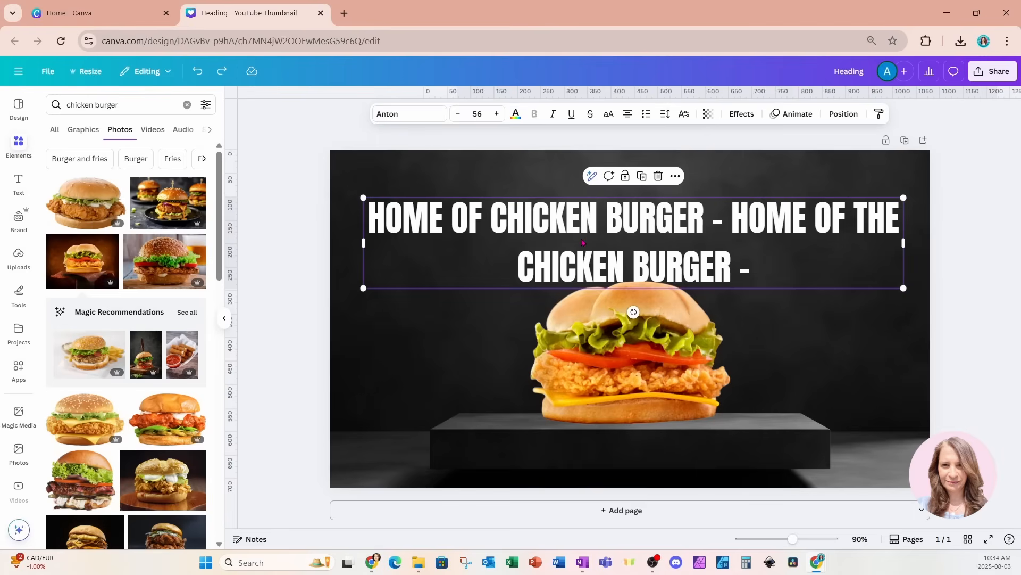
{"action": "left_click", "coordinate": [477, 113]}
{"action": "left_click", "coordinate": [476, 211]}
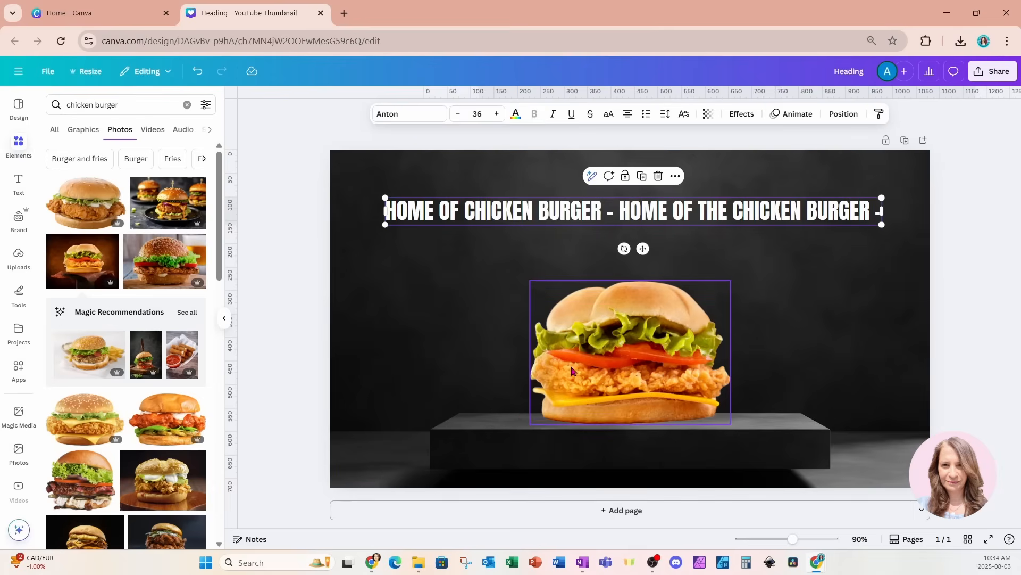
Step: Apply the Curve shape effect to the heading with a curve value of 45
{"action": "left_click", "coordinate": [741, 114]}
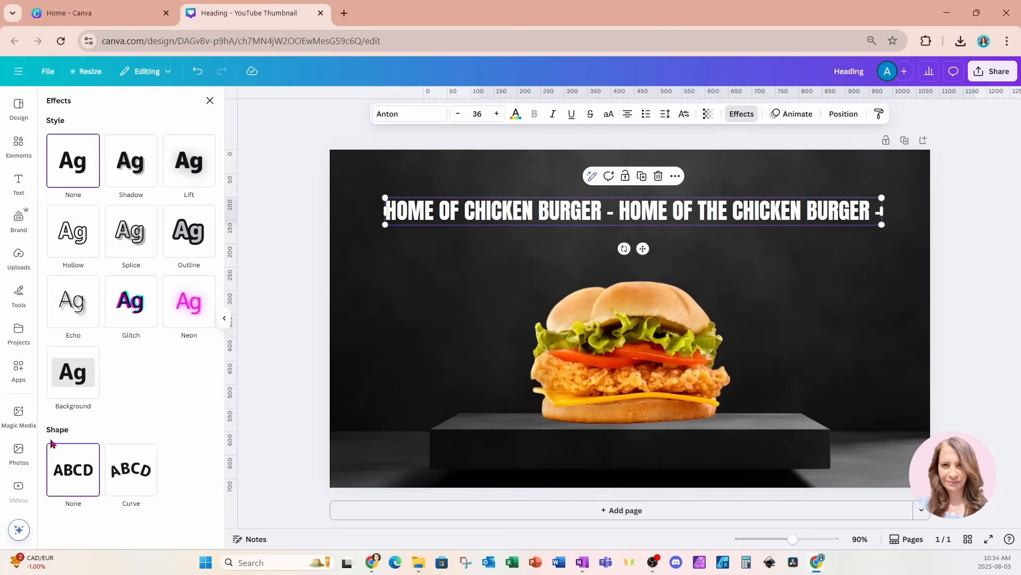
{"action": "left_click", "coordinate": [124, 482]}
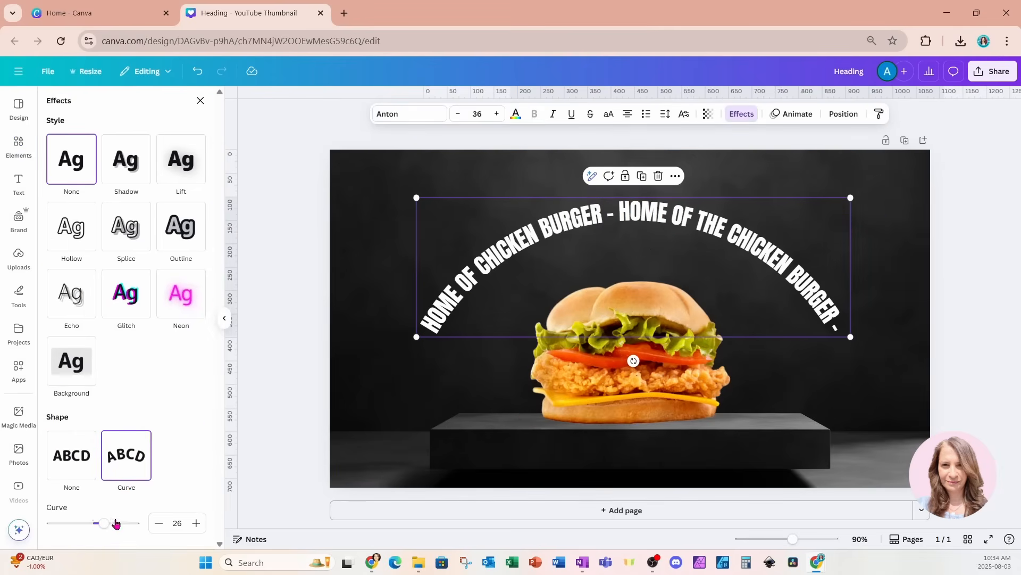
{"action": "left_click_drag", "start_coordinate": [105, 525], "coordinate": [112, 526]}
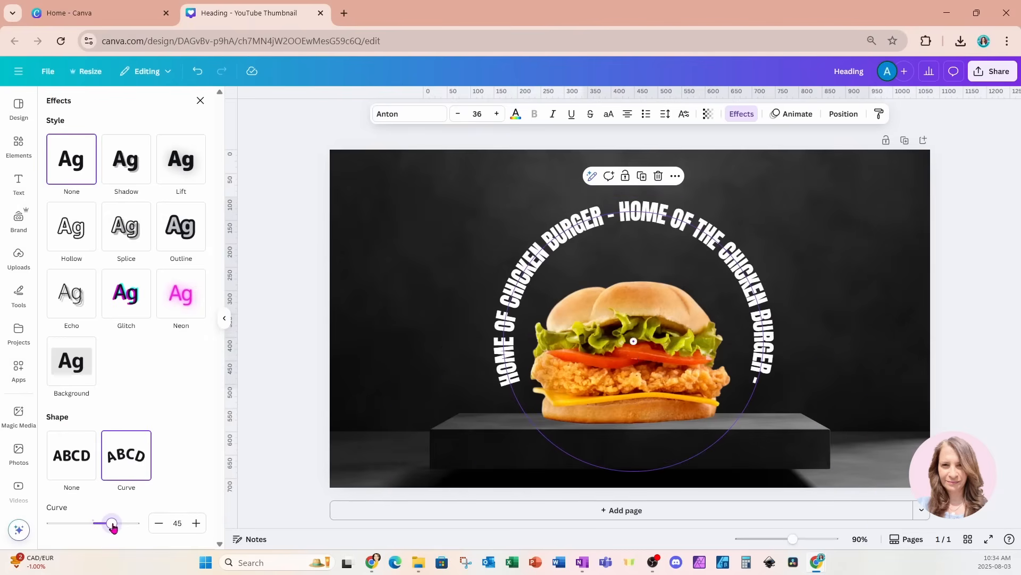
{"action": "left_click_drag", "start_coordinate": [112, 527], "coordinate": [113, 527]}
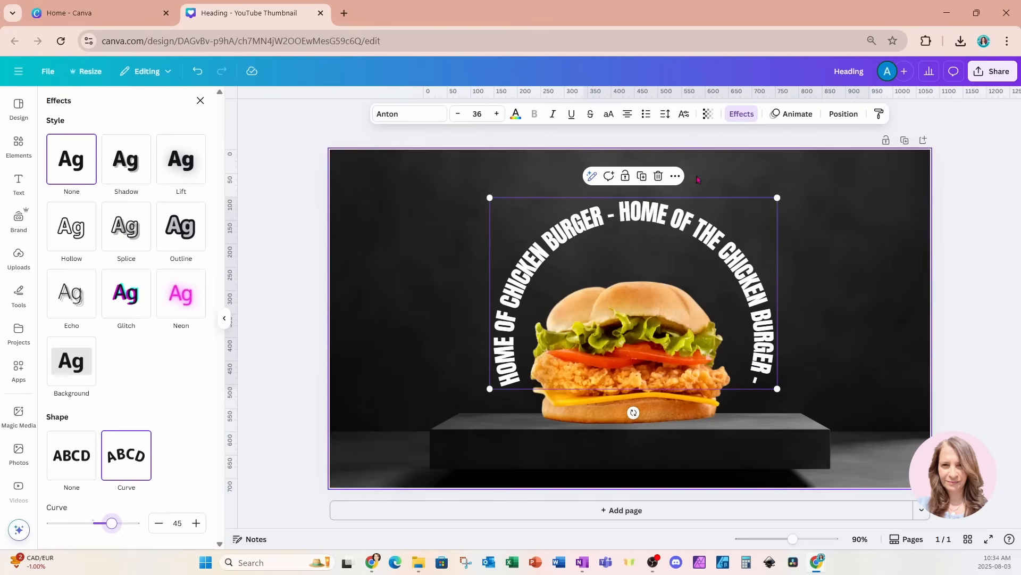
Step: Set the curved heading's letter spacing to 262 so the text forms a full circle
{"action": "left_click", "coordinate": [669, 118]}
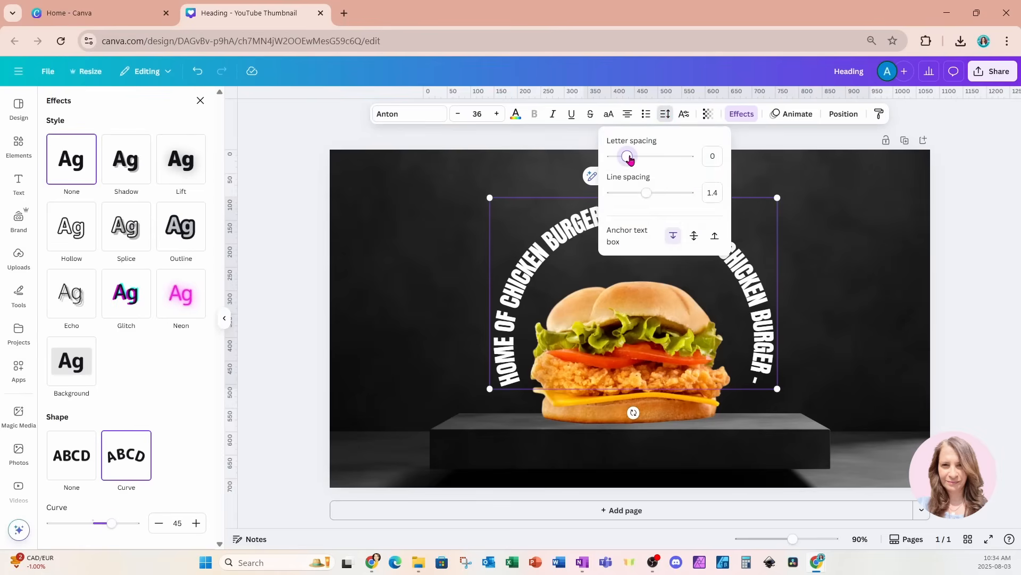
{"action": "left_click_drag", "start_coordinate": [630, 159], "coordinate": [649, 162]}
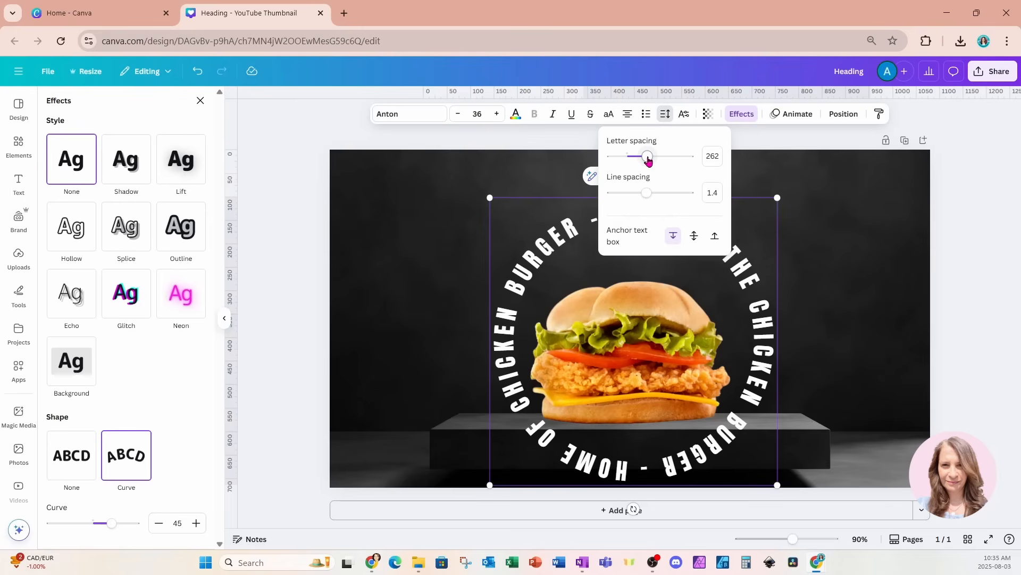
{"action": "left_click", "coordinate": [834, 166]}
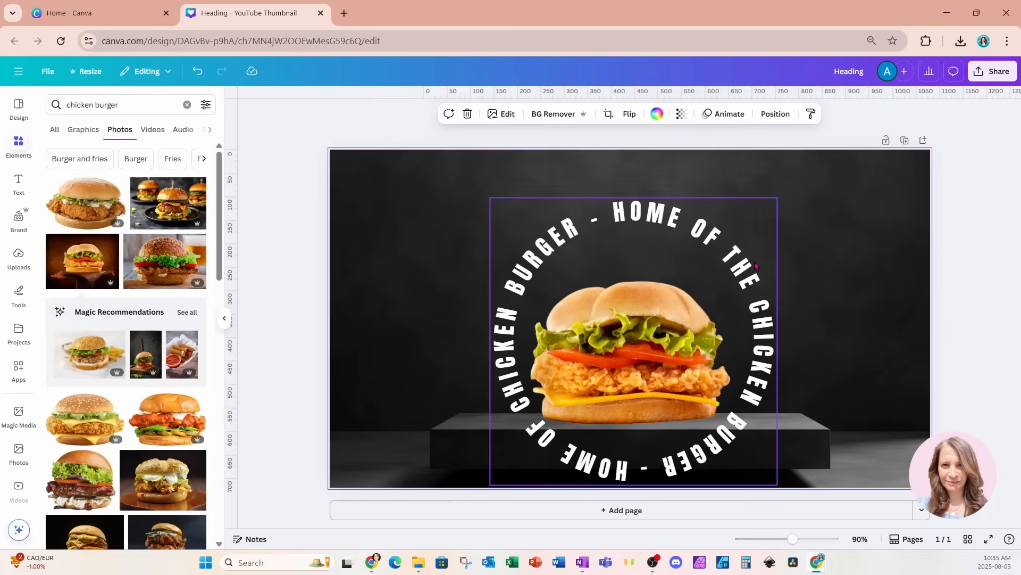
Step: Enlarge the circular text to font size 49 and position it around the burger, with its lower part extending off the page
{"action": "left_click_drag", "start_coordinate": [754, 259], "coordinate": [747, 262]}
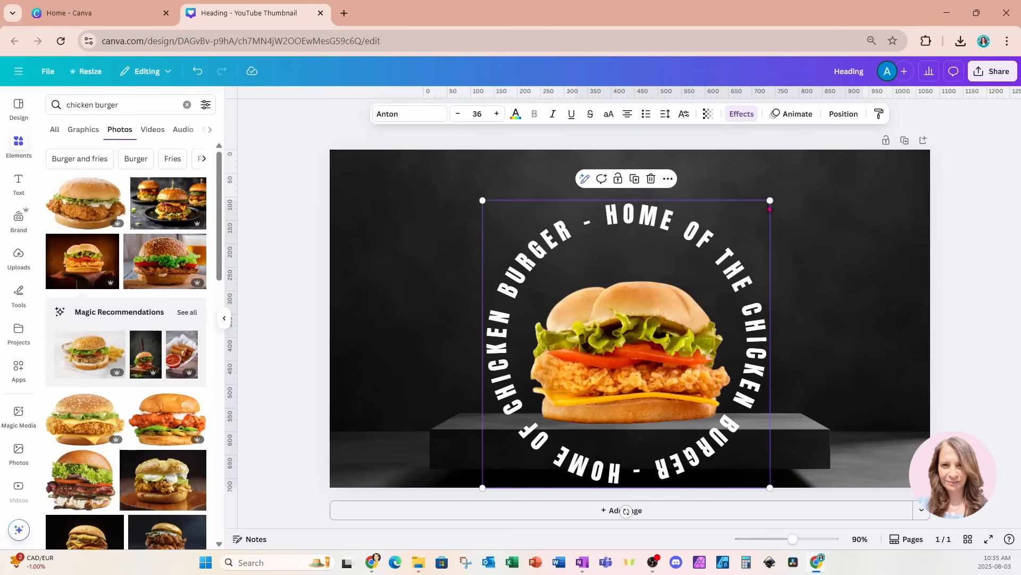
{"action": "left_click_drag", "start_coordinate": [769, 200], "coordinate": [796, 160]}
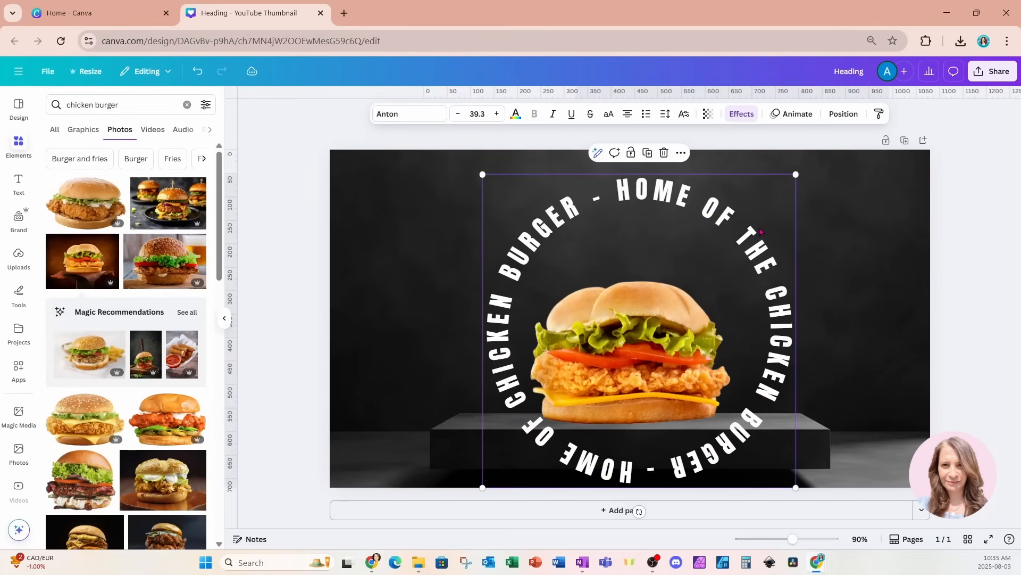
{"action": "mouse_move", "coordinate": [746, 231]}
{"action": "left_mouse_down"}
{"action": "mouse_move", "coordinate": [744, 255]}
{"action": "mouse_move", "coordinate": [745, 246]}
{"action": "left_mouse_up"}
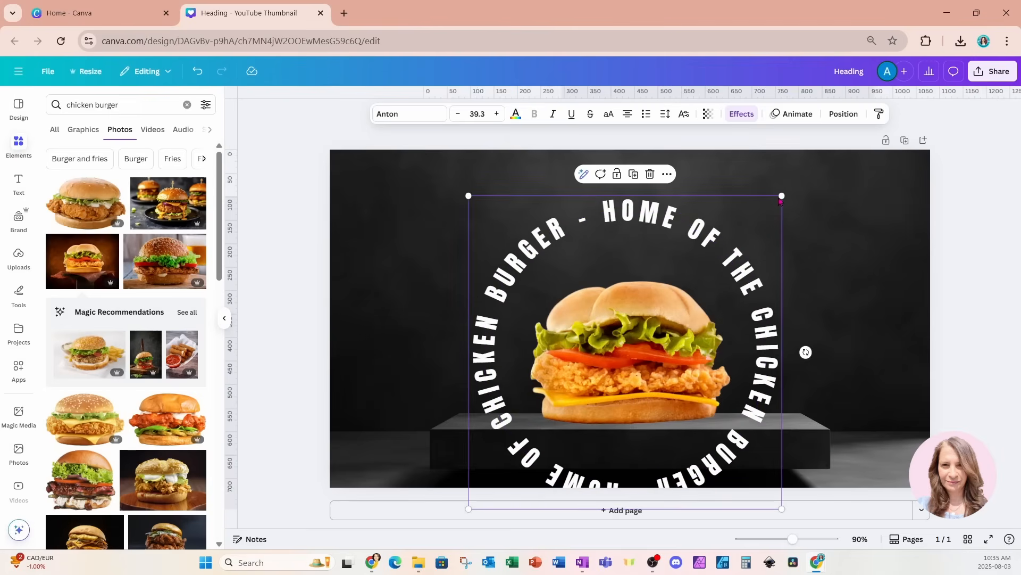
{"action": "left_click_drag", "start_coordinate": [782, 195], "coordinate": [855, 167]}
{"action": "left_click_drag", "start_coordinate": [772, 228], "coordinate": [744, 269]}
{"action": "left_click_drag", "start_coordinate": [807, 182], "coordinate": [834, 155]}
{"action": "left_click_drag", "start_coordinate": [790, 214], "coordinate": [778, 247]}
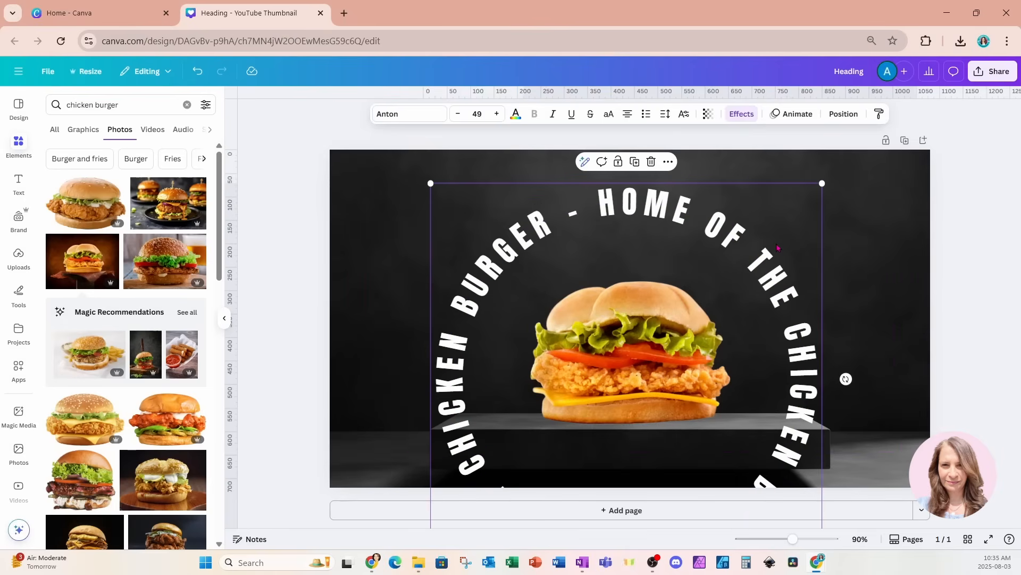
Step: Duplicate the white circular slogan text and recolour the copy bright red from the default solid colours
{"action": "left_click", "coordinate": [635, 162]}
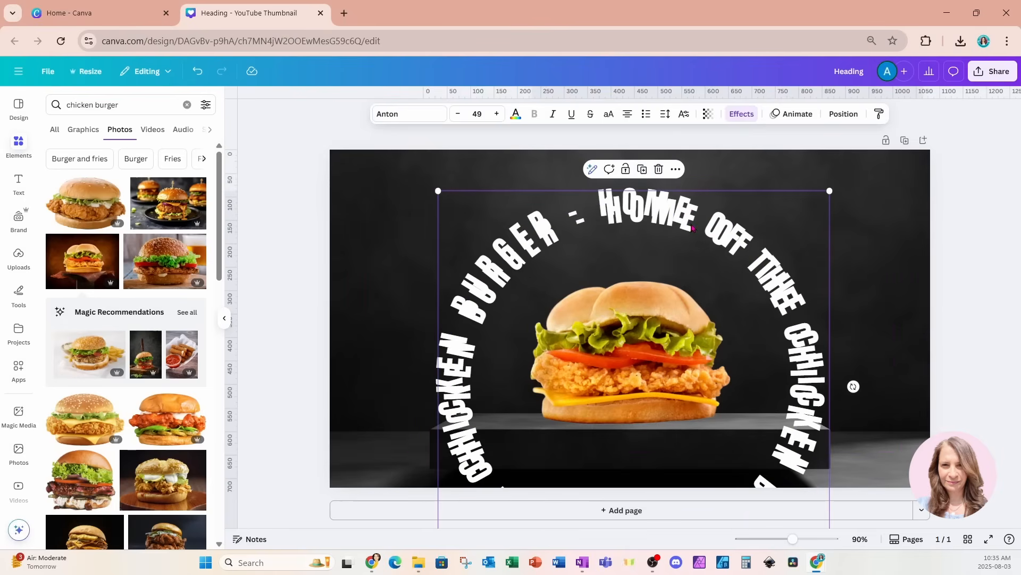
{"action": "left_click", "coordinate": [516, 114]}
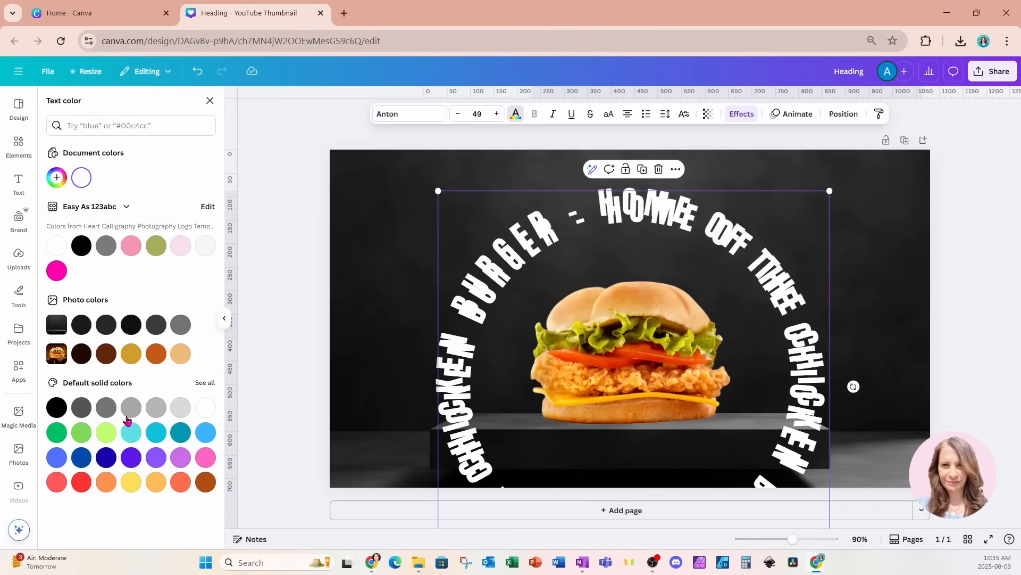
{"action": "left_click", "coordinate": [82, 481]}
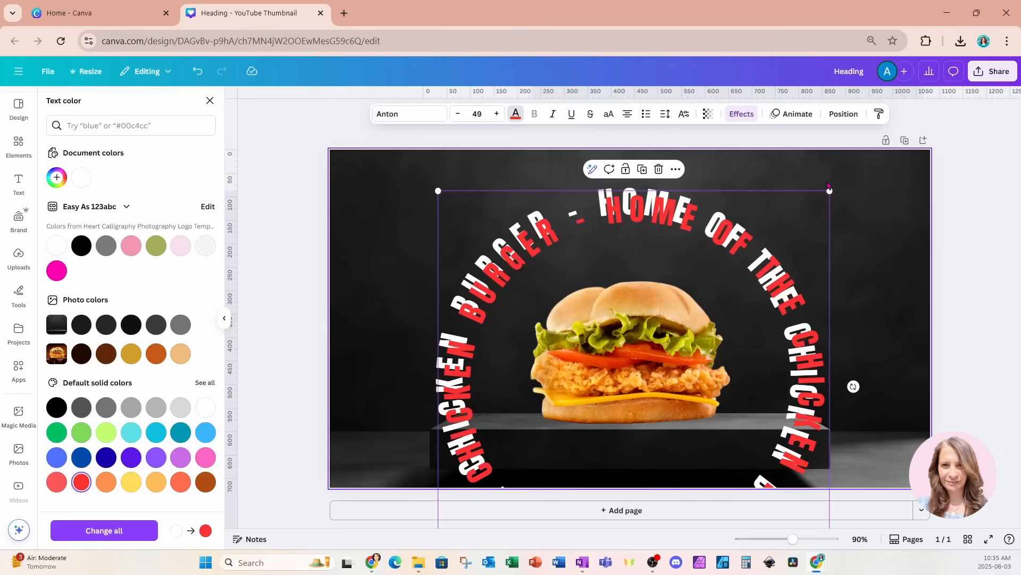
Step: Shrink the red circular text to font size 39.7 and centre it just inside the white ring around the burger
{"action": "left_click_drag", "start_coordinate": [830, 191], "coordinate": [770, 230]}
{"action": "left_click_drag", "start_coordinate": [748, 362], "coordinate": [766, 341]}
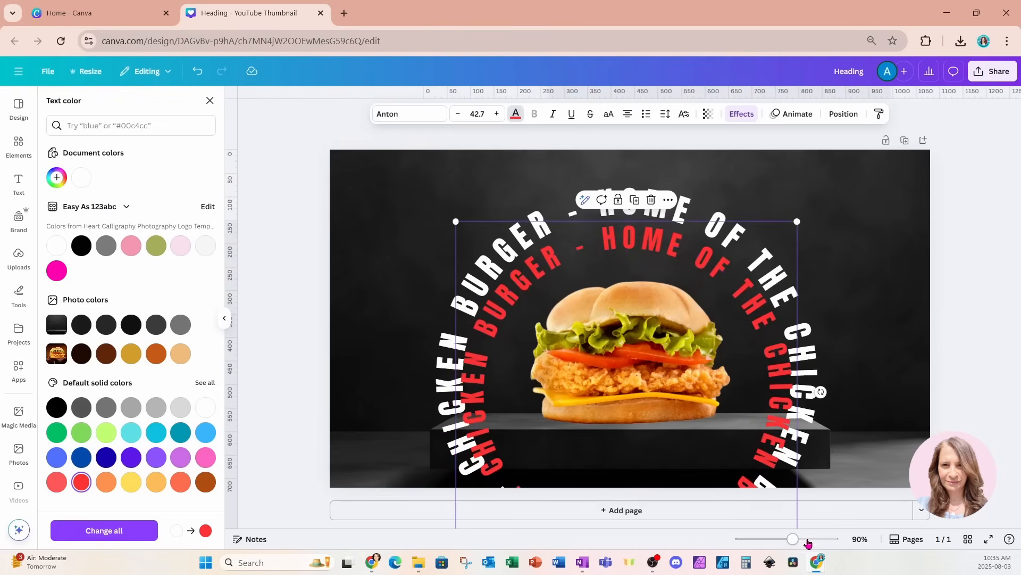
{"action": "left_click_drag", "start_coordinate": [792, 539], "coordinate": [735, 492]}
{"action": "left_click_drag", "start_coordinate": [655, 421], "coordinate": [670, 430]}
{"action": "left_click_drag", "start_coordinate": [749, 496], "coordinate": [767, 499]}
{"action": "left_click_drag", "start_coordinate": [699, 436], "coordinate": [692, 430]}
Step: Select the red and white text rings together and enlarge them to font sizes 42.8 and 52.9, keeping them around the burger
{"action": "left_click", "coordinate": [840, 116]}
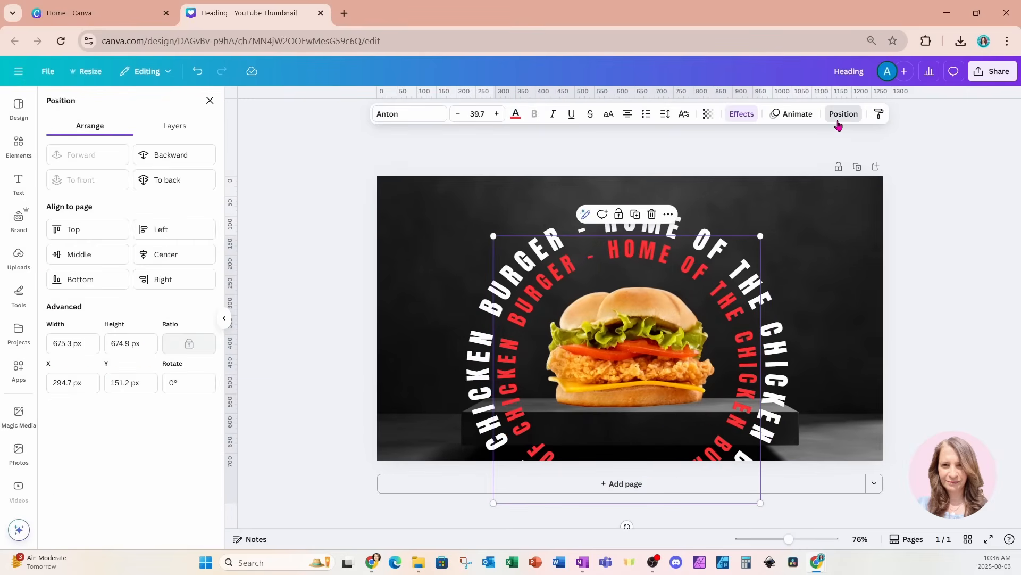
{"action": "left_click", "coordinate": [181, 127]}
{"action": "left_click", "coordinate": [151, 229], "text": "shift"}
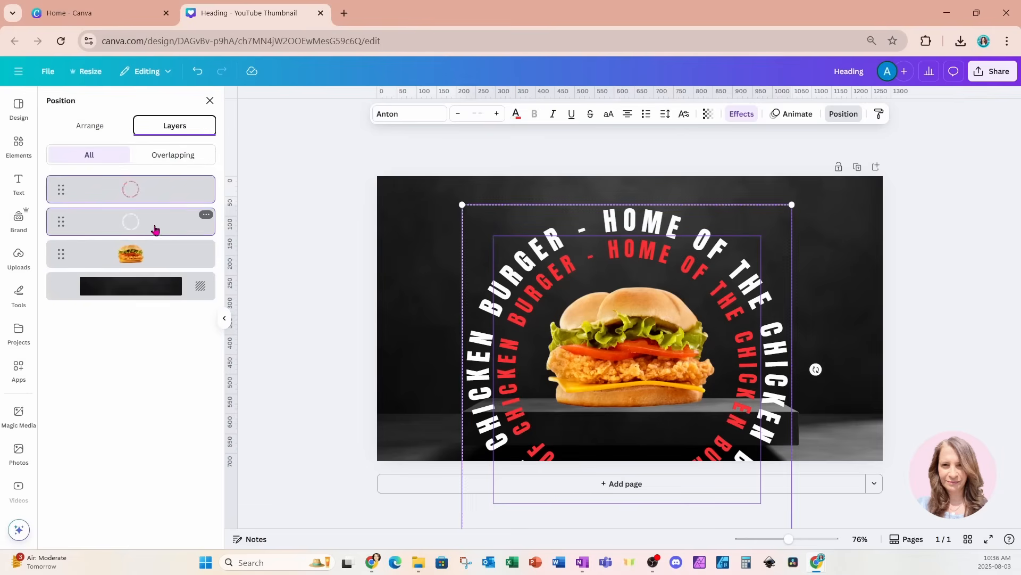
{"action": "left_click_drag", "start_coordinate": [792, 202], "coordinate": [808, 188]}
{"action": "left_click_drag", "start_coordinate": [785, 232], "coordinate": [780, 226]}
{"action": "left_click_drag", "start_coordinate": [803, 188], "coordinate": [816, 190]}
{"action": "left_click", "coordinate": [841, 210]}
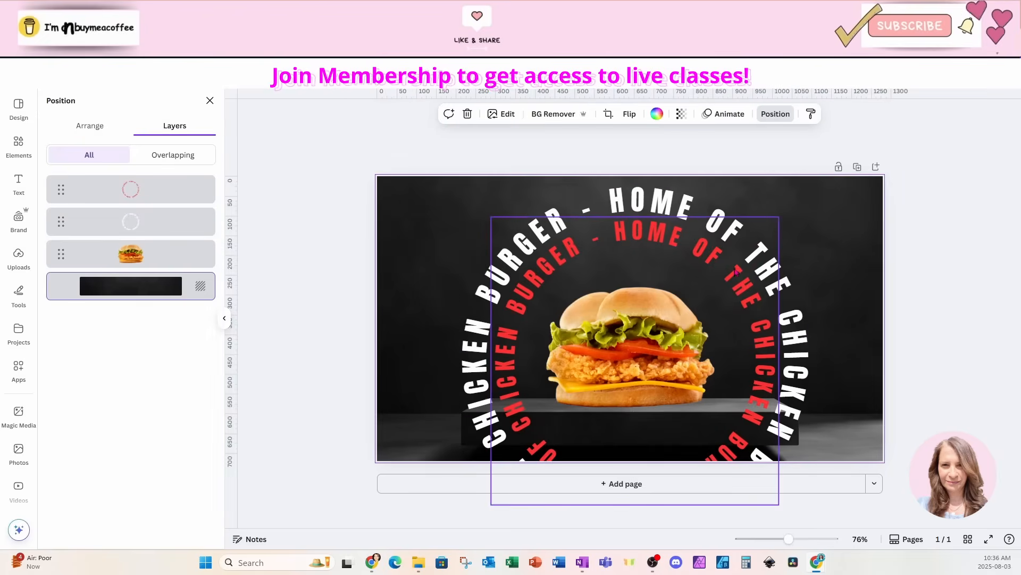
Step: Duplicate the red circular text and recolour the copy white
{"action": "left_click", "coordinate": [643, 229]}
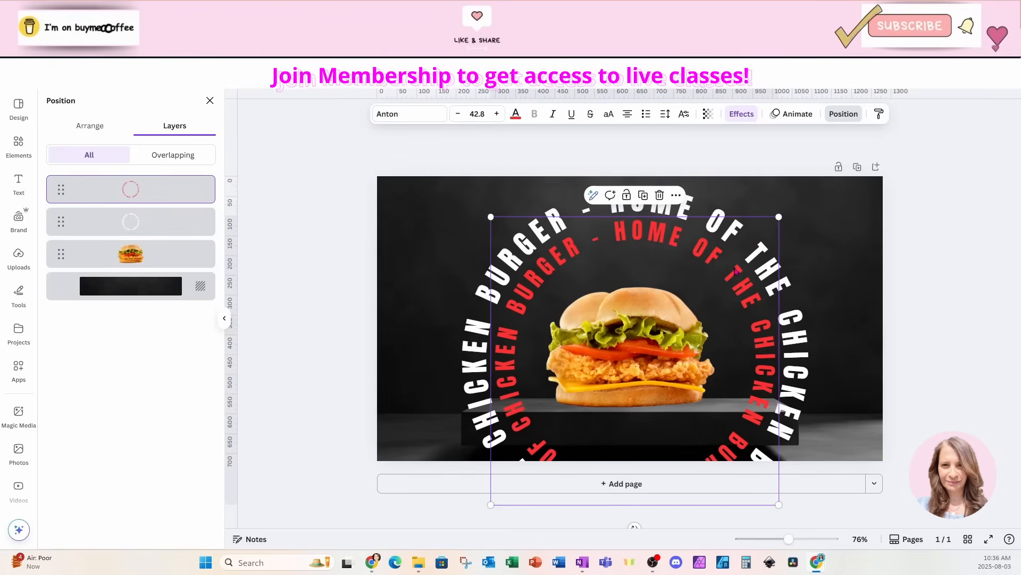
{"action": "left_click", "coordinate": [644, 195]}
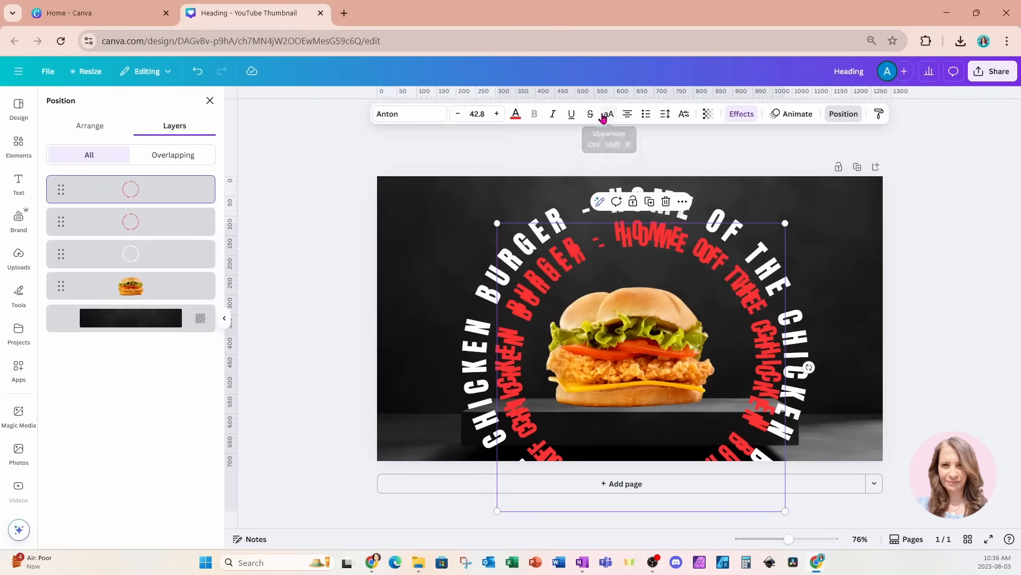
{"action": "left_click", "coordinate": [515, 116]}
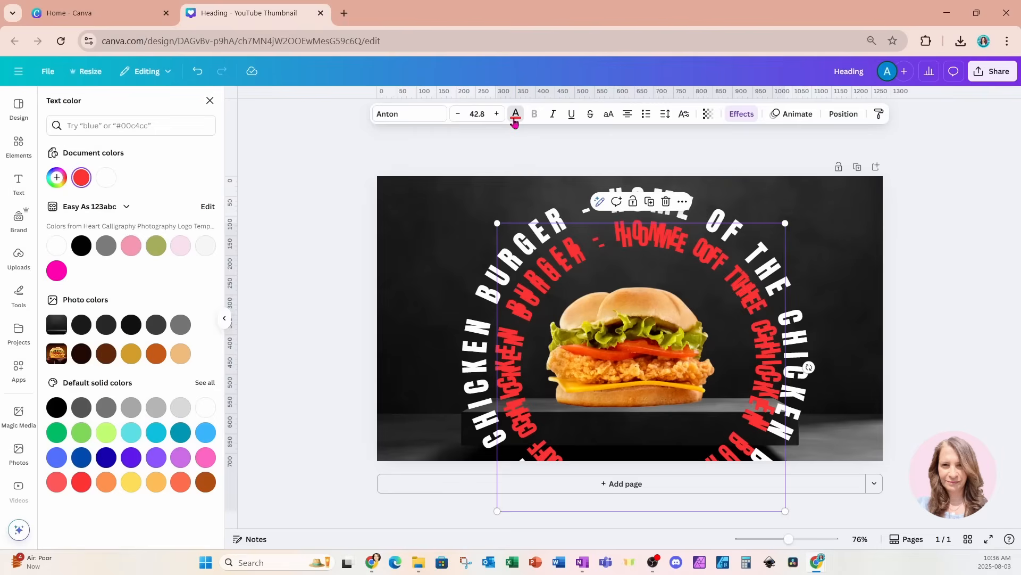
{"action": "left_click", "coordinate": [57, 247]}
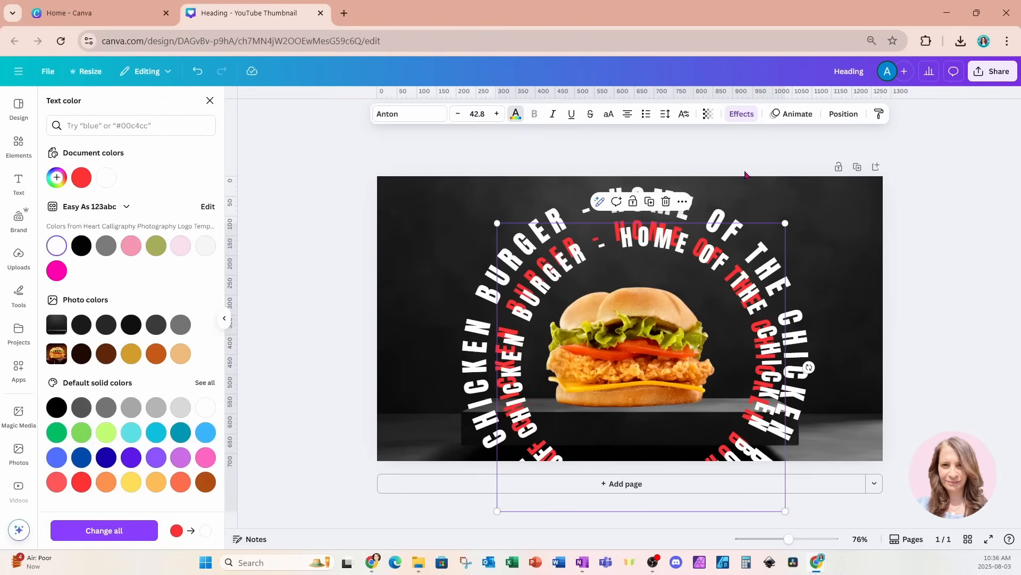
Step: Apply the Hollow effect to the new white ring and fit it inside the red ring at font size 34.7
{"action": "left_click", "coordinate": [735, 115]}
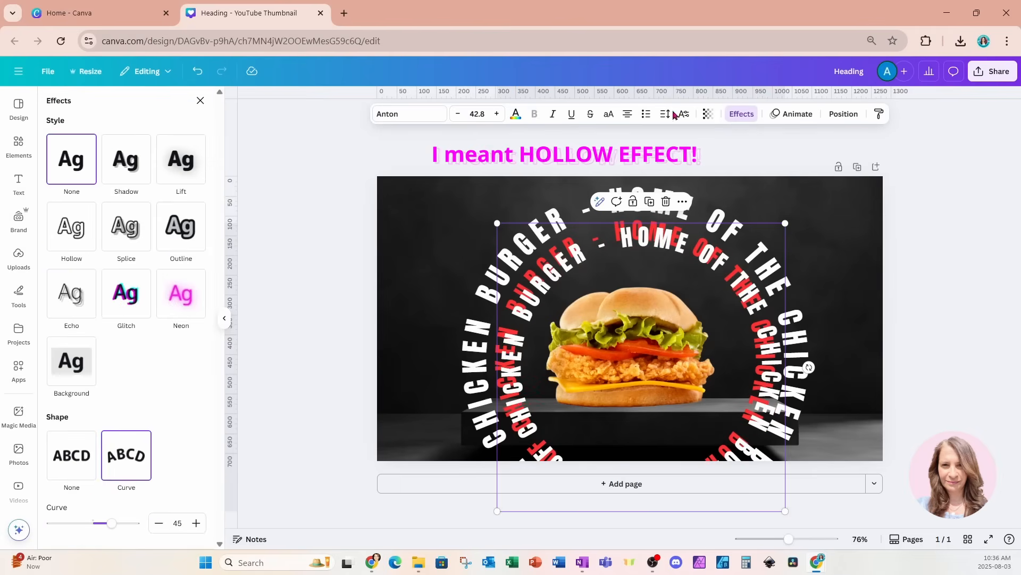
{"action": "left_click", "coordinate": [75, 246]}
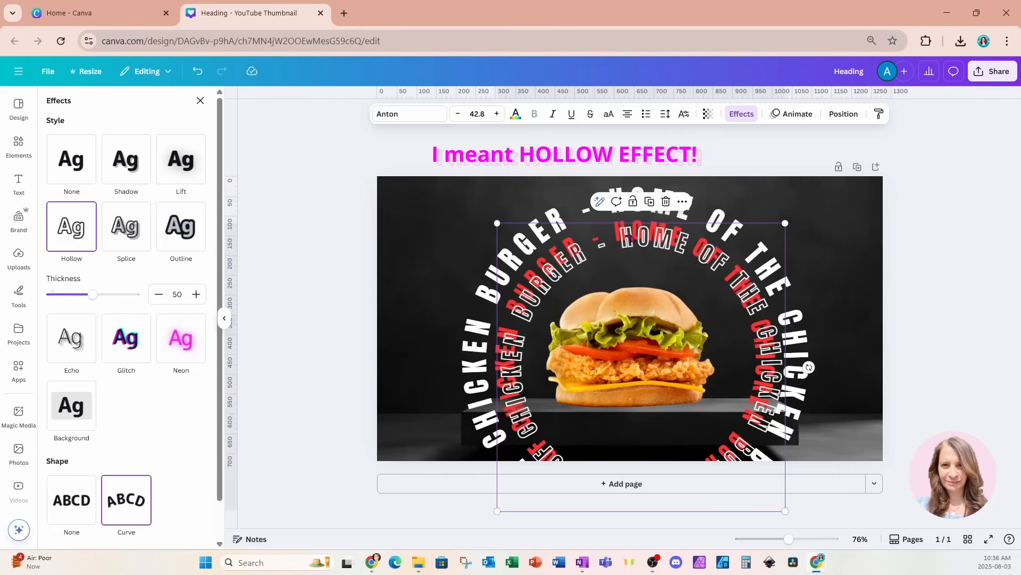
{"action": "left_click_drag", "start_coordinate": [785, 223], "coordinate": [749, 259]}
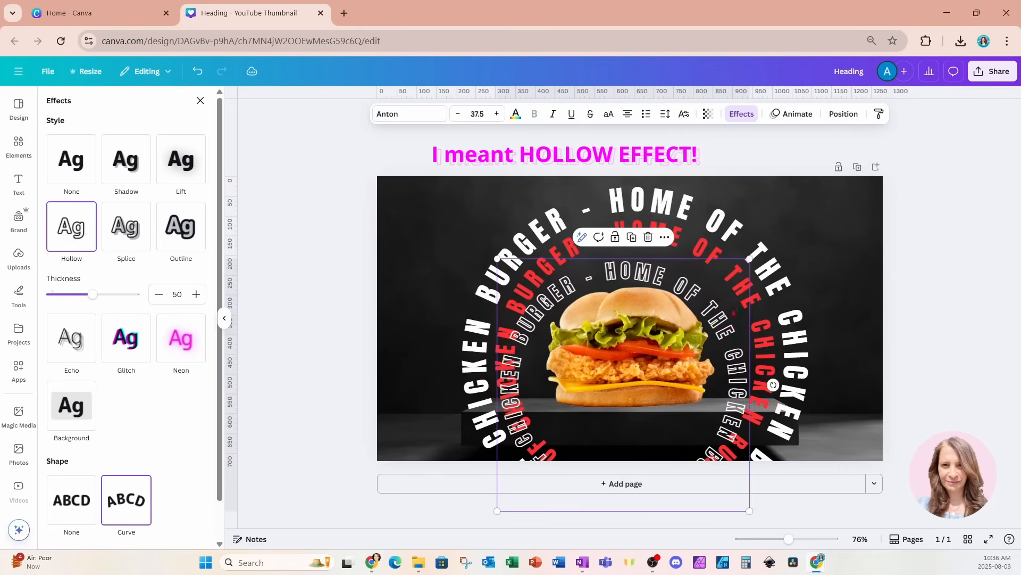
{"action": "left_click_drag", "start_coordinate": [734, 314], "coordinate": [746, 300]}
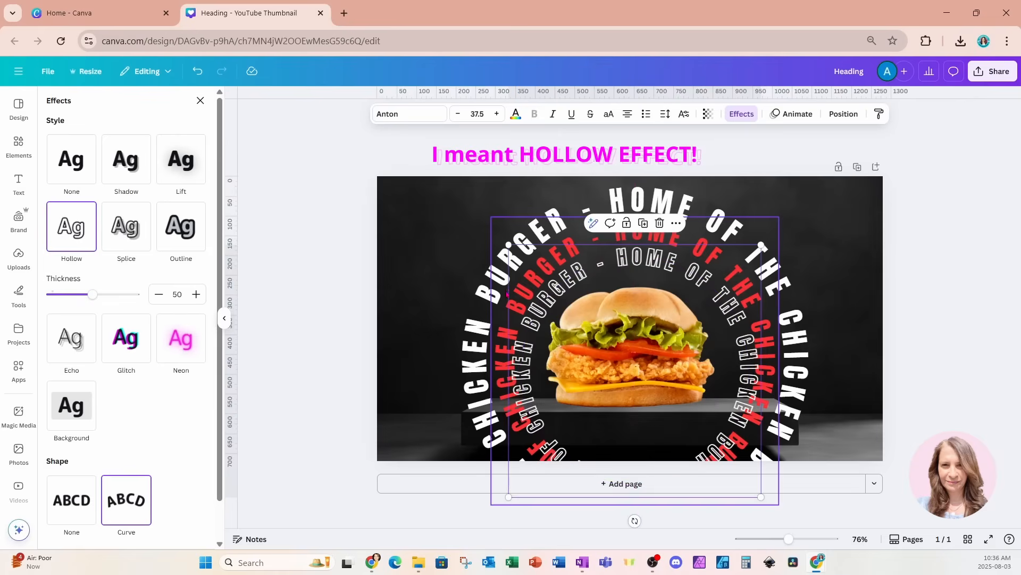
{"action": "left_click_drag", "start_coordinate": [762, 498], "coordinate": [751, 477]}
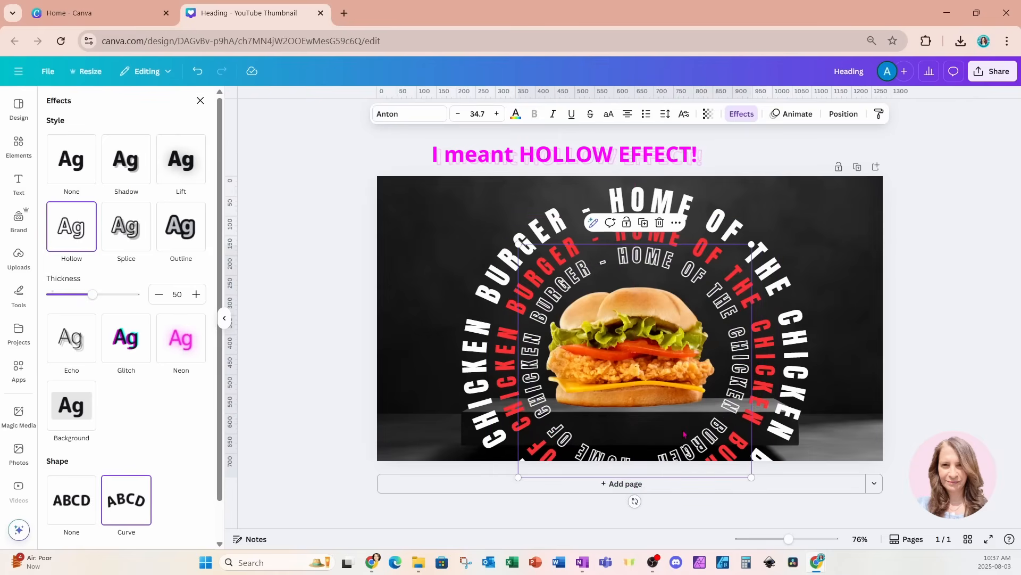
Step: Apply the Rotate add-on animation to the innermost hollow text ring
{"action": "left_click", "coordinate": [720, 208]}
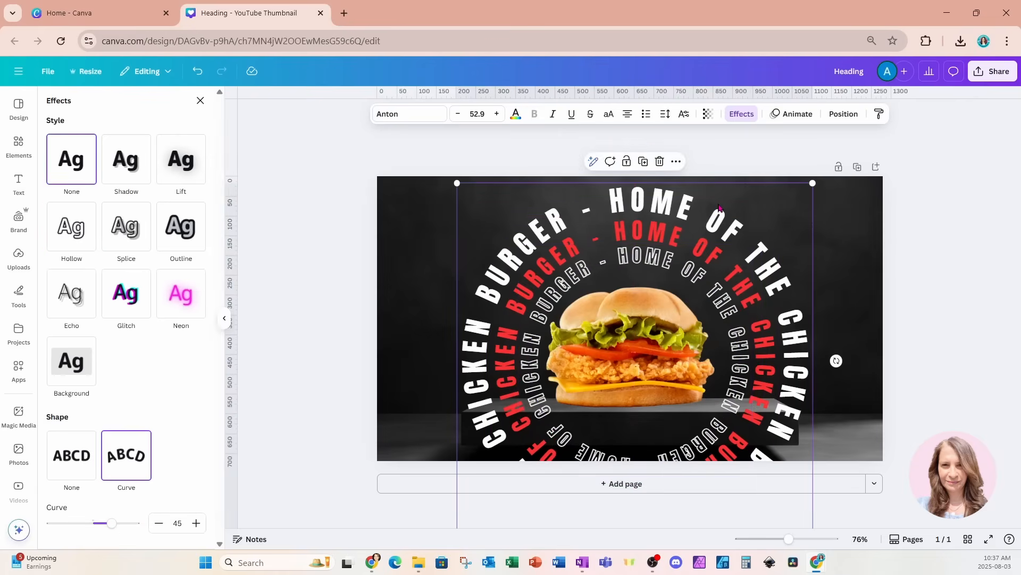
{"action": "left_click", "coordinate": [843, 119]}
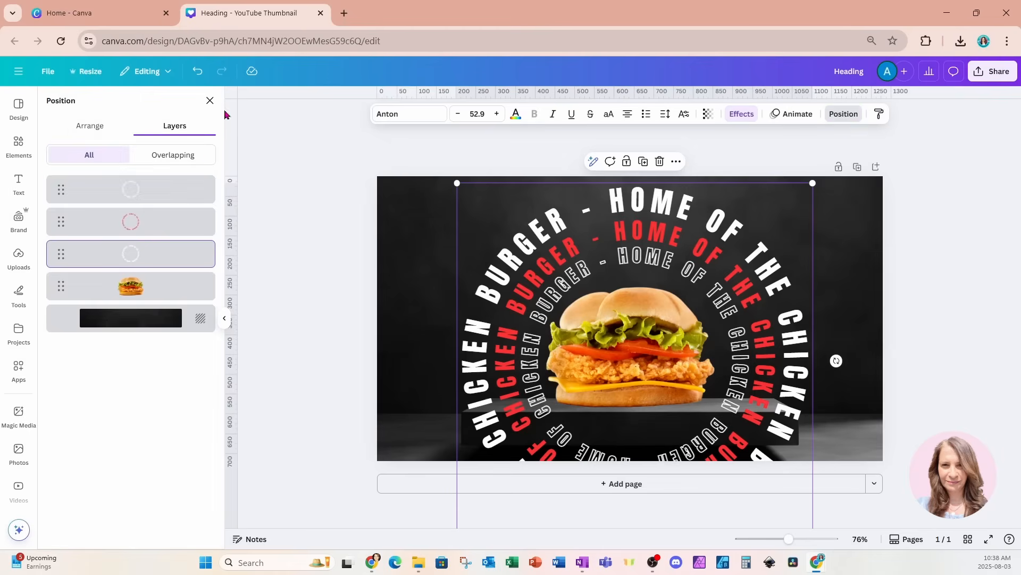
{"action": "left_click", "coordinate": [159, 187]}
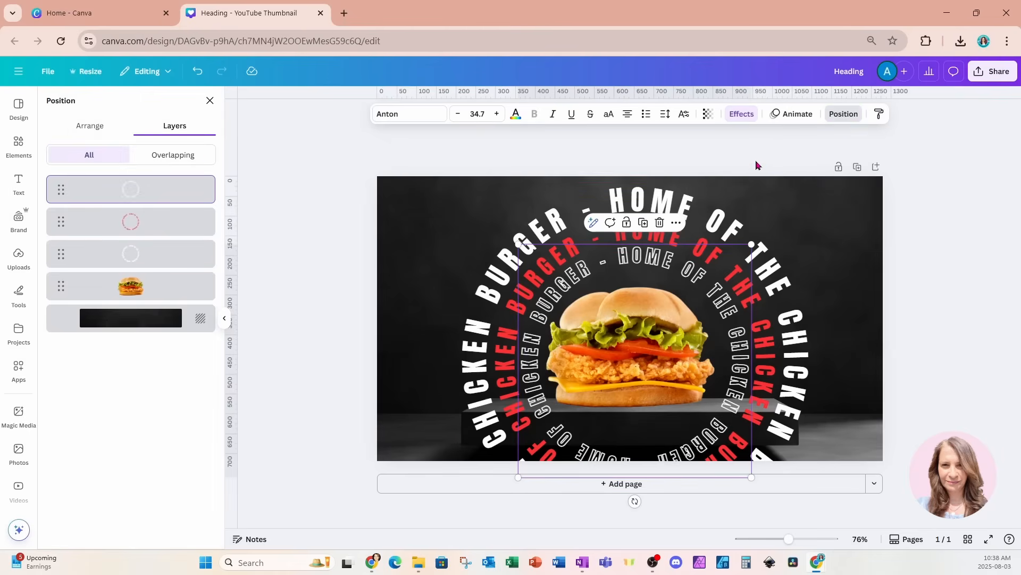
{"action": "left_click", "coordinate": [797, 117]}
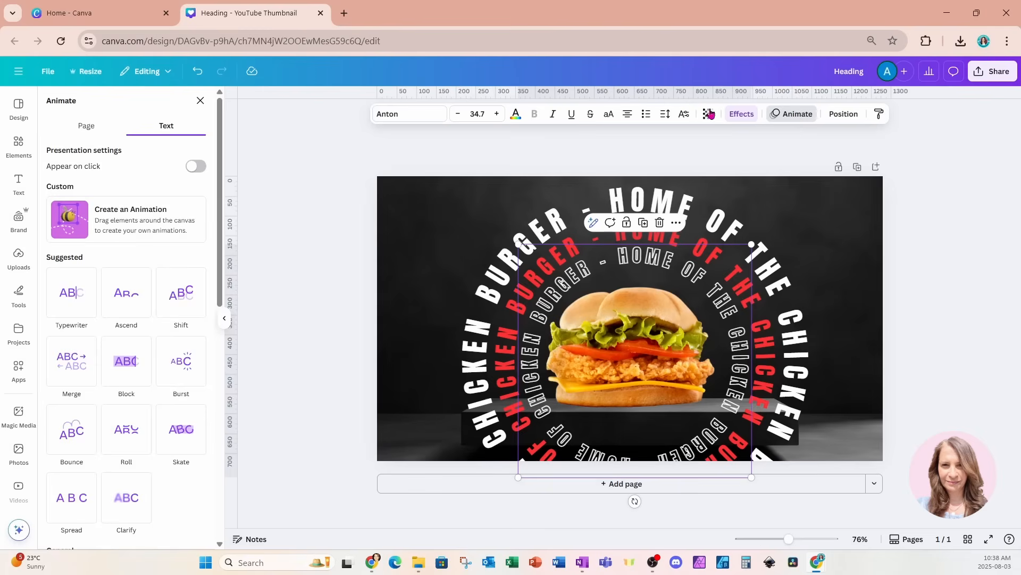
{"action": "scroll", "coordinate": [216, 424], "scroll_direction": "down", "scroll_amount": 10}
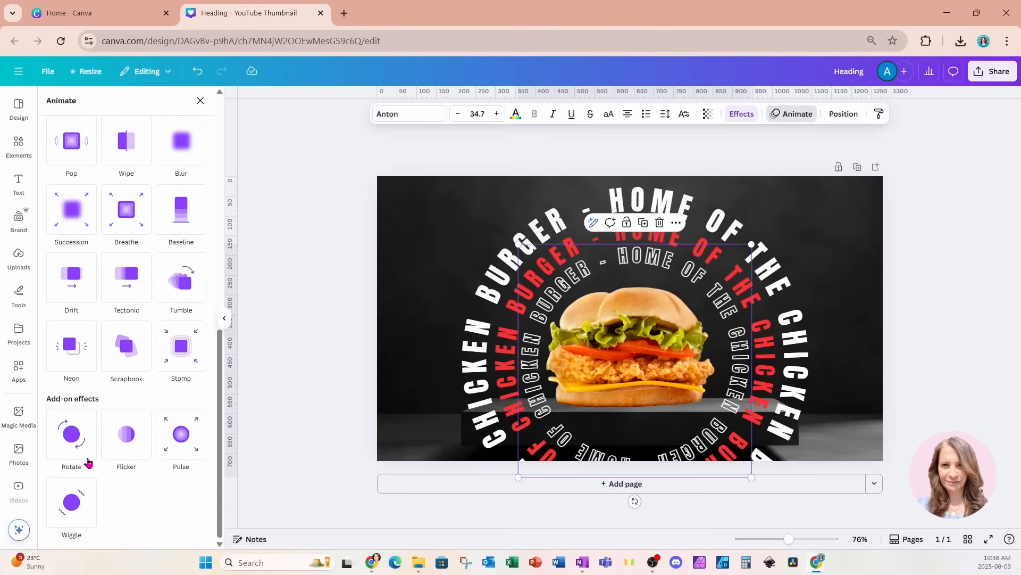
{"action": "left_click", "coordinate": [70, 436]}
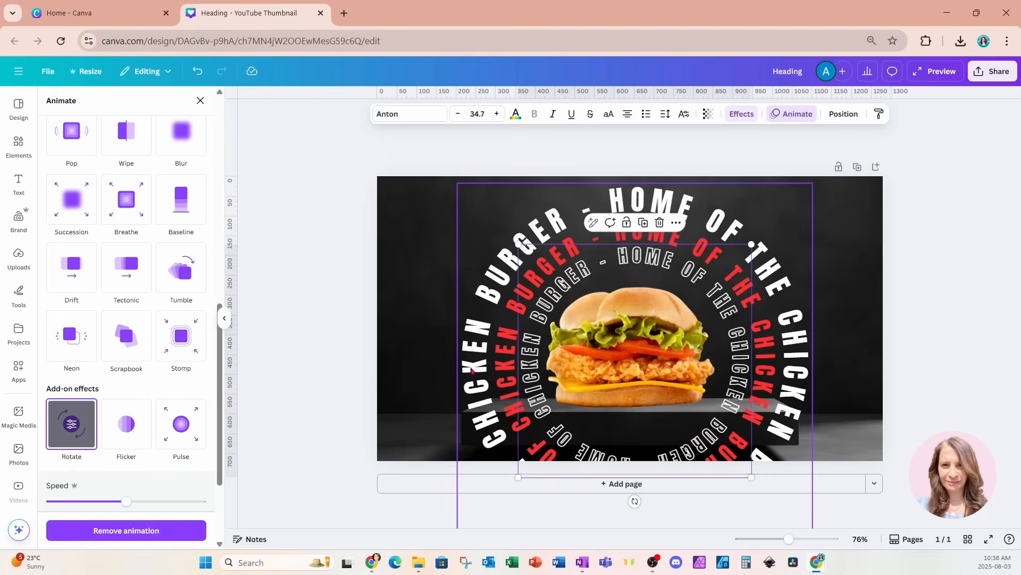
Step: Apply the Rotate add-on animation to the red text ring and set its direction to counterclockwise
{"action": "left_click", "coordinate": [499, 376]}
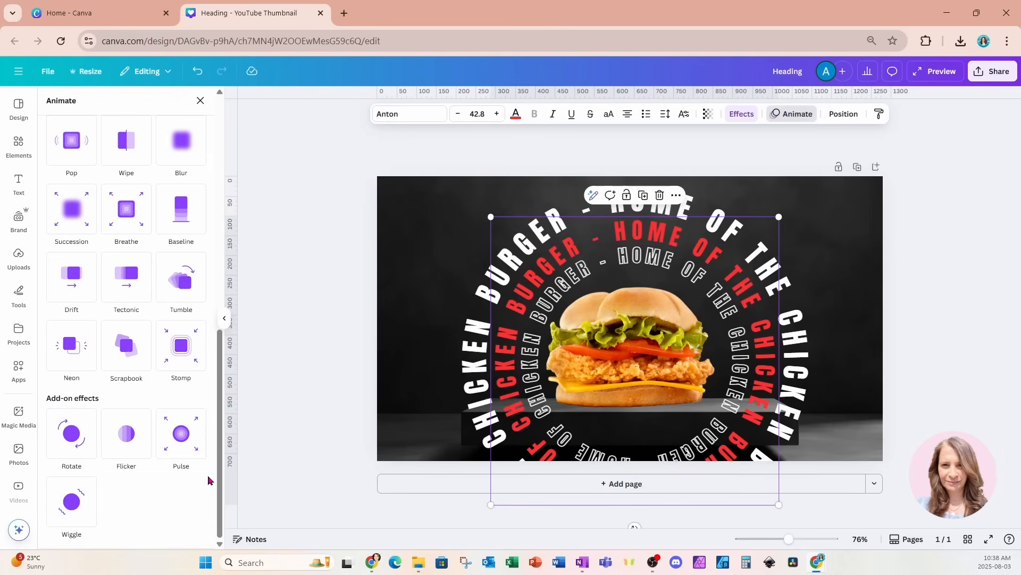
{"action": "left_click", "coordinate": [81, 439]}
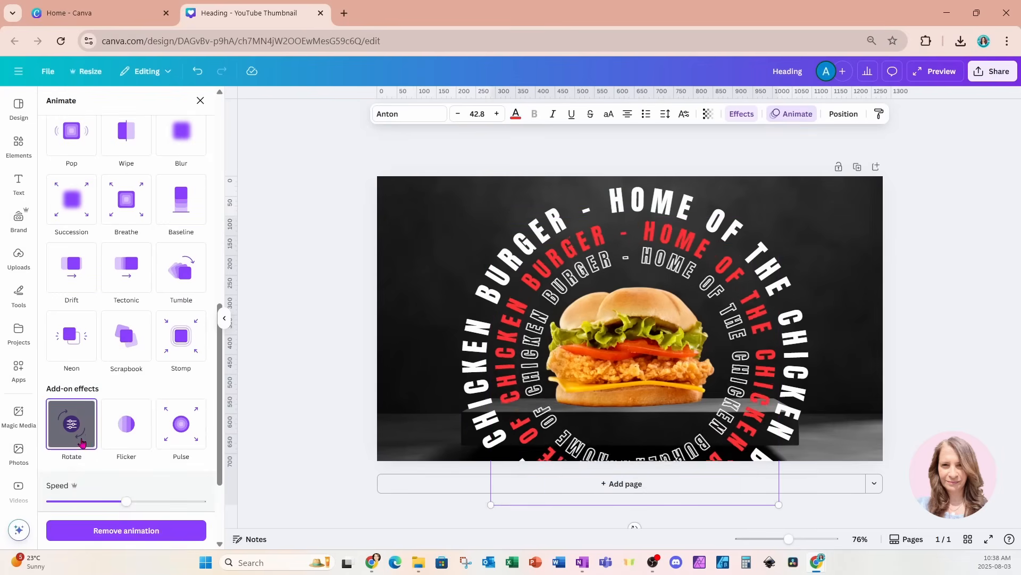
{"action": "scroll", "coordinate": [86, 447], "scroll_direction": "down", "scroll_amount": 5}
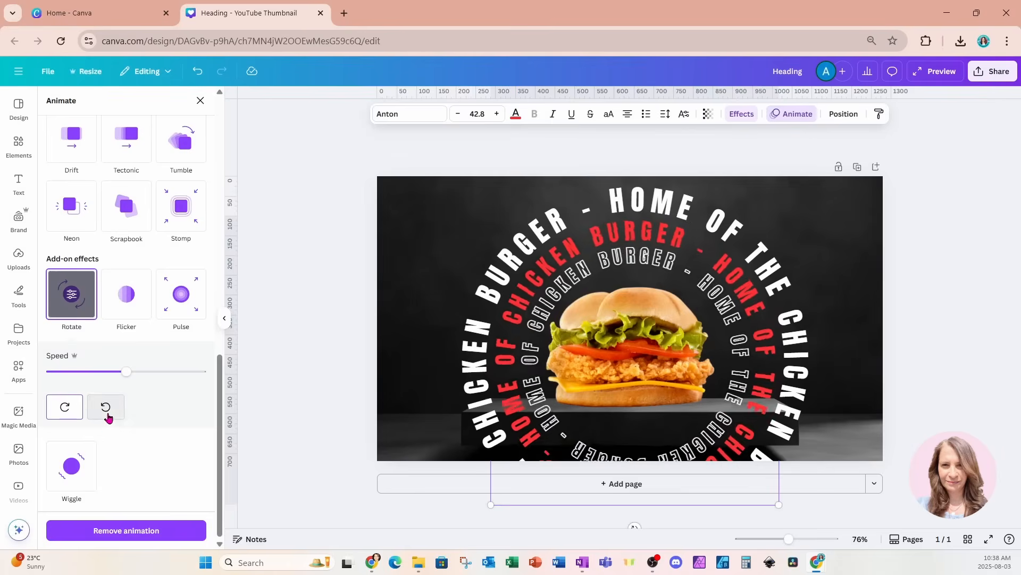
{"action": "left_click", "coordinate": [105, 407]}
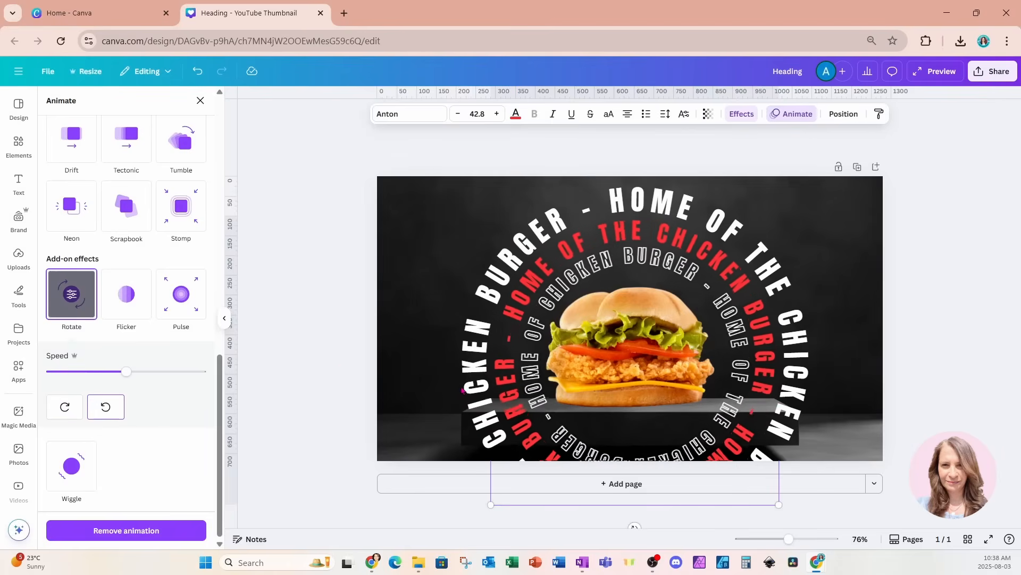
Step: Apply the Rotate add-on animation to the outer white text ring
{"action": "left_click", "coordinate": [468, 398]}
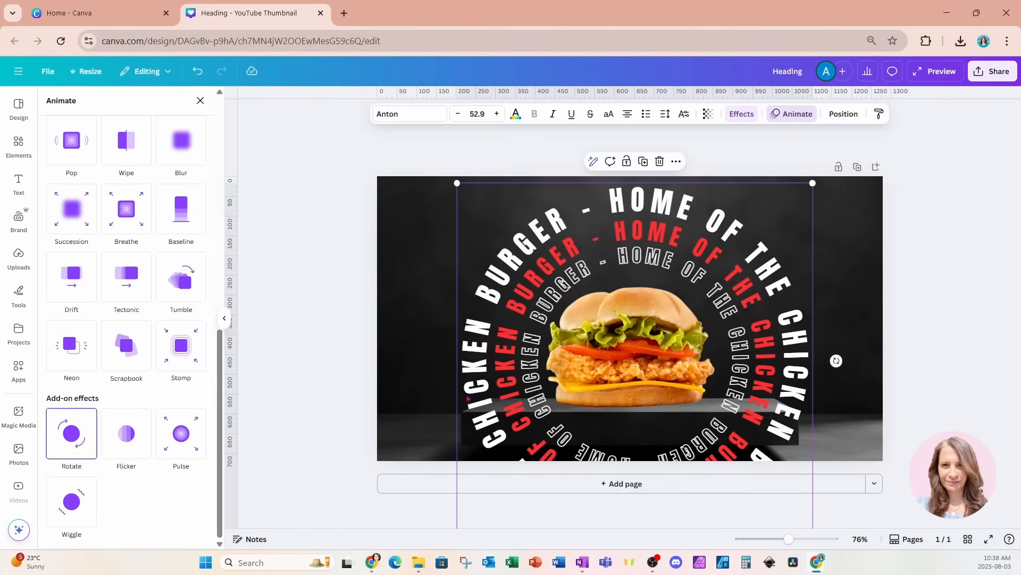
{"action": "left_click", "coordinate": [81, 443]}
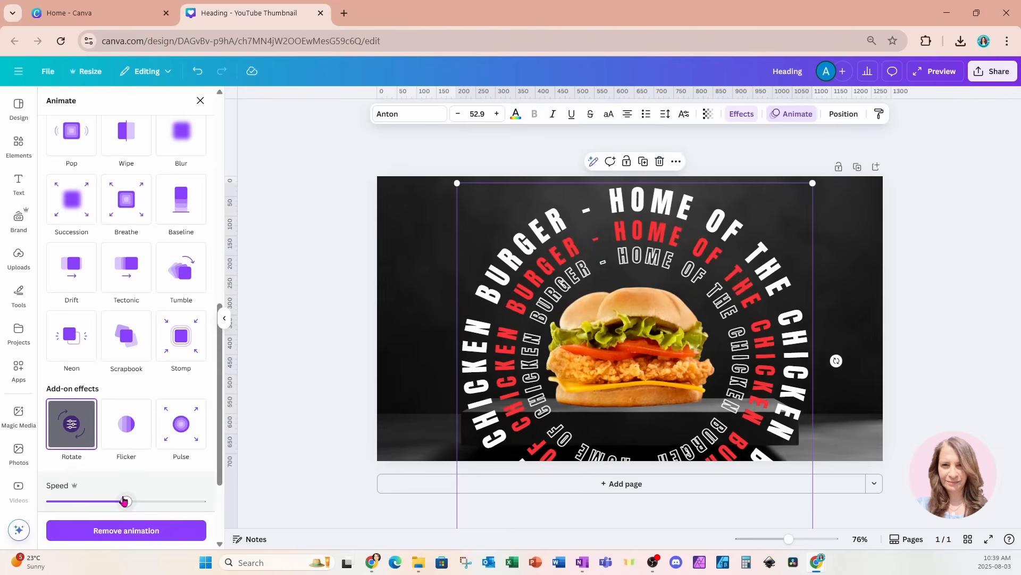
{"action": "left_click", "coordinate": [328, 361]}
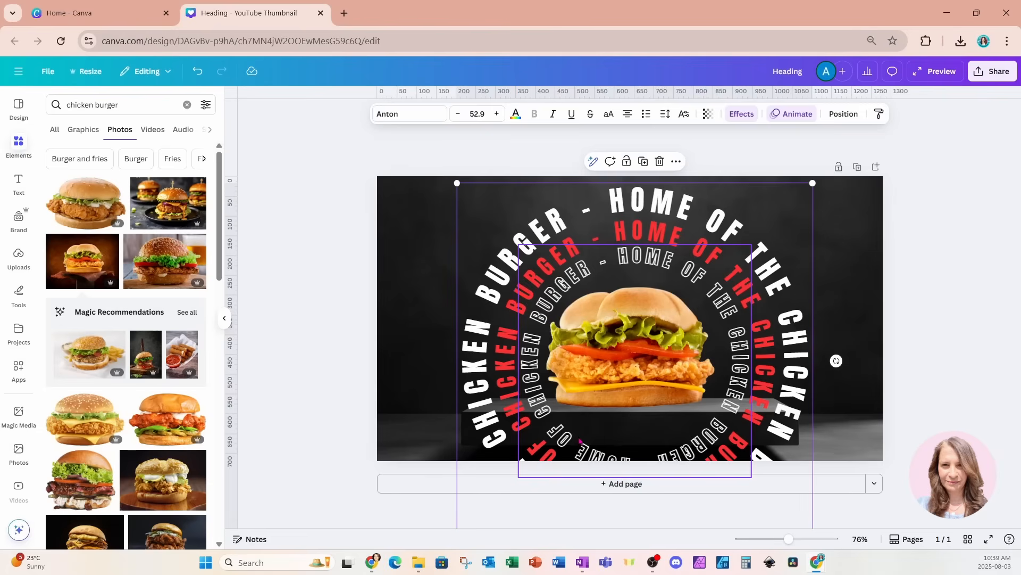
Step: Use Magic Grab on the dark background image to separate the pedestal together with the floor as its own element
{"action": "left_click", "coordinate": [412, 241]}
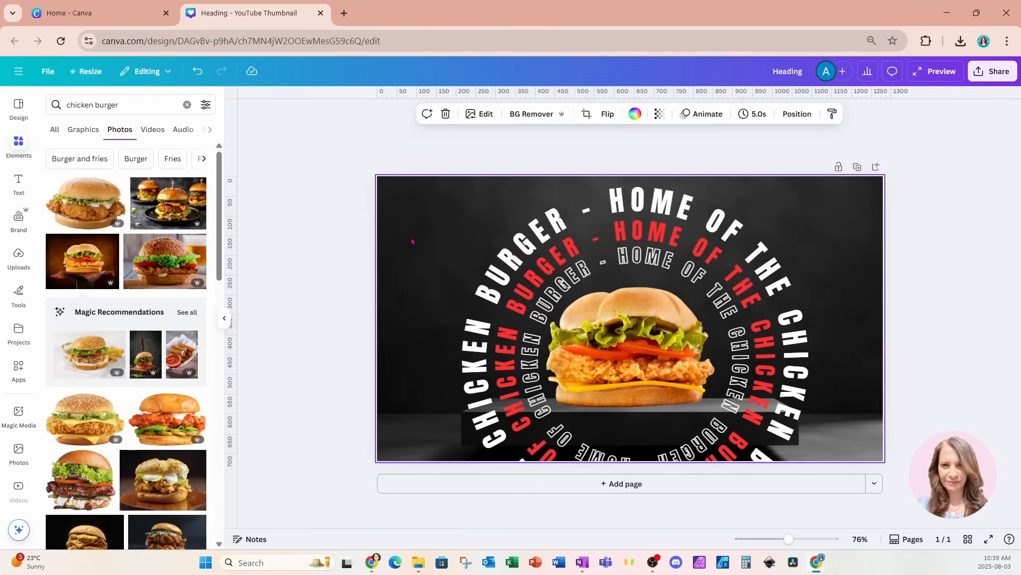
{"action": "left_click", "coordinate": [480, 114]}
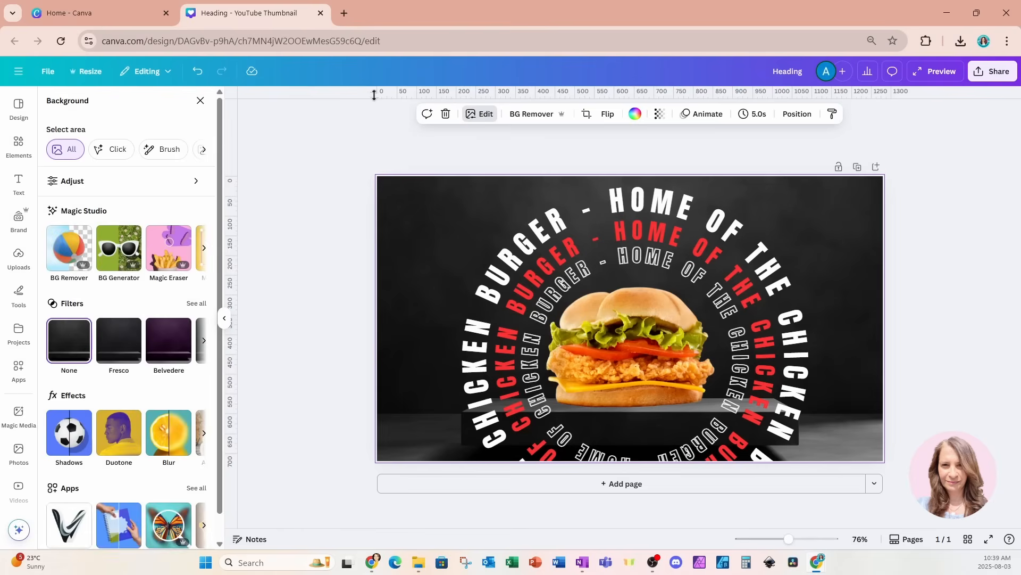
{"action": "left_click", "coordinate": [204, 247]}
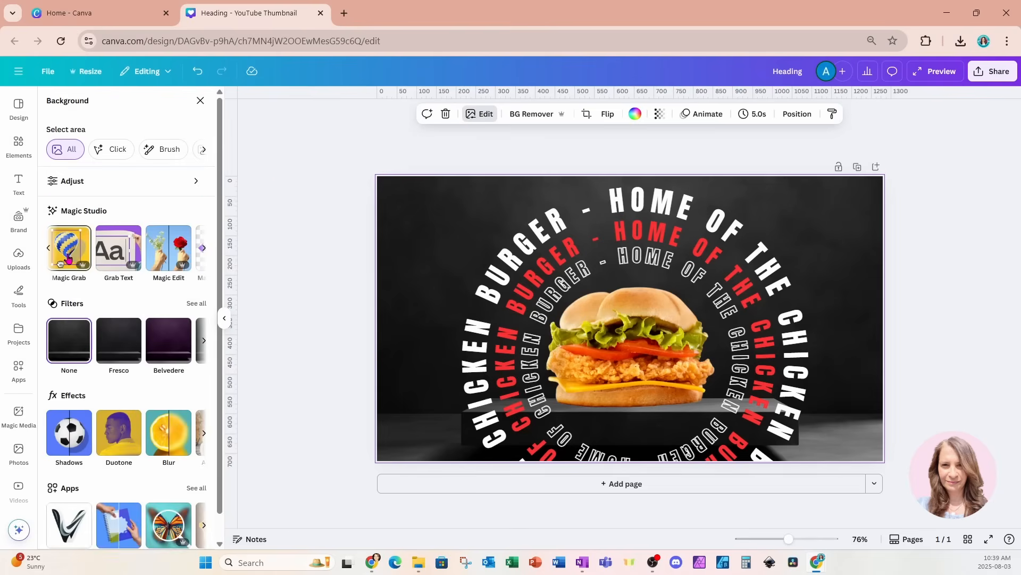
{"action": "left_click", "coordinate": [68, 260]}
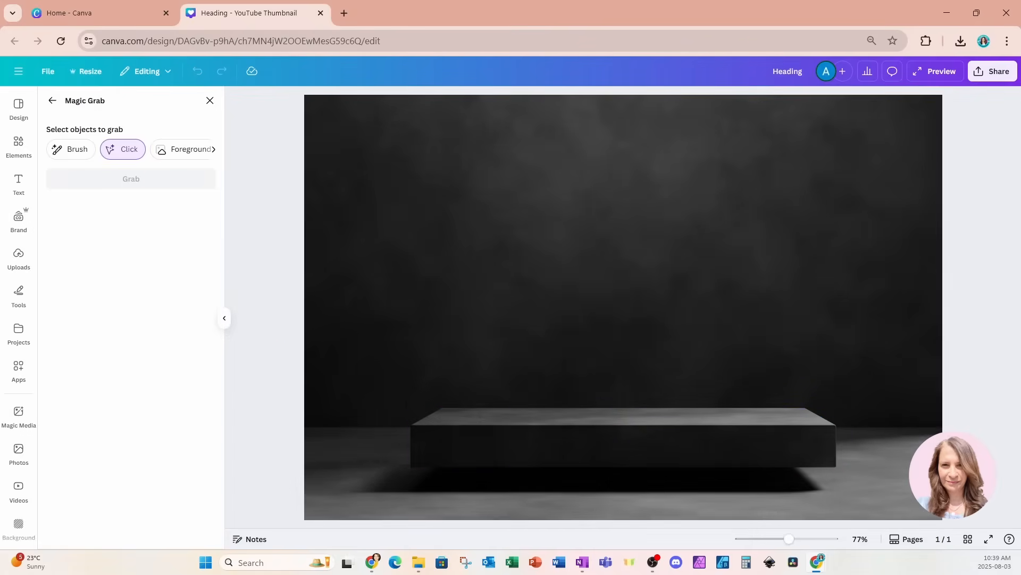
{"action": "left_click", "coordinate": [440, 448]}
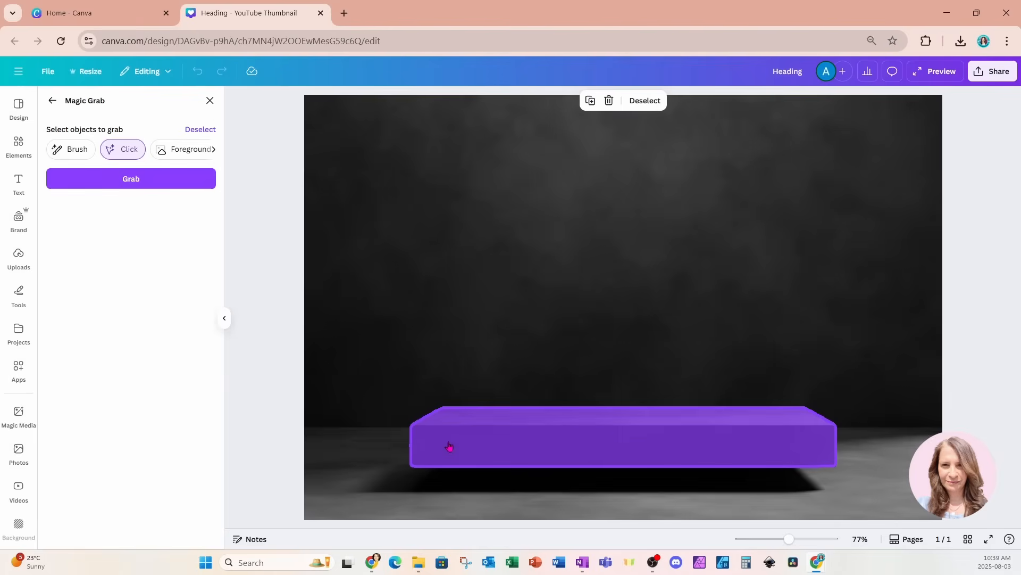
{"action": "left_click", "coordinate": [348, 448]}
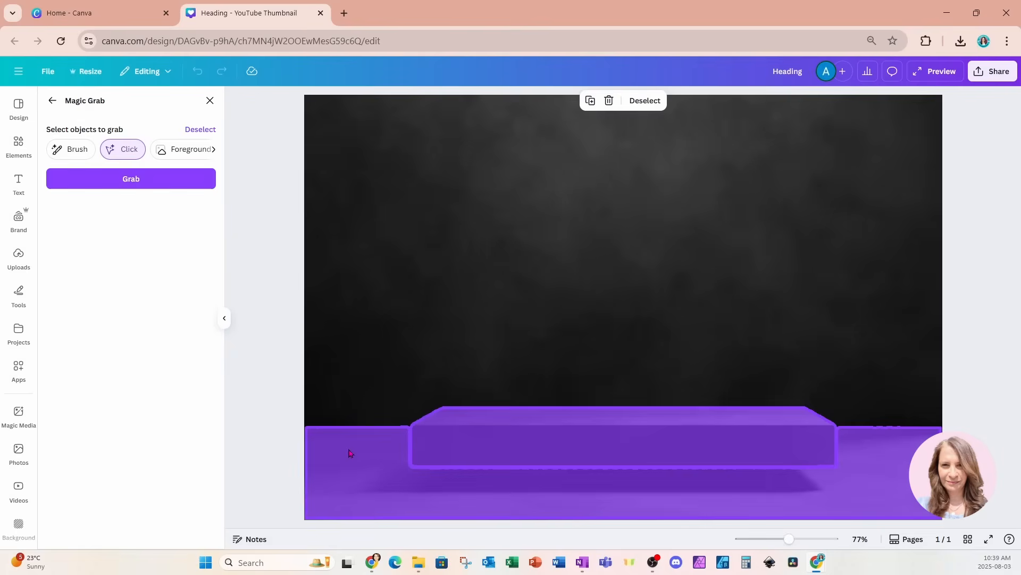
{"action": "left_click", "coordinate": [110, 181]}
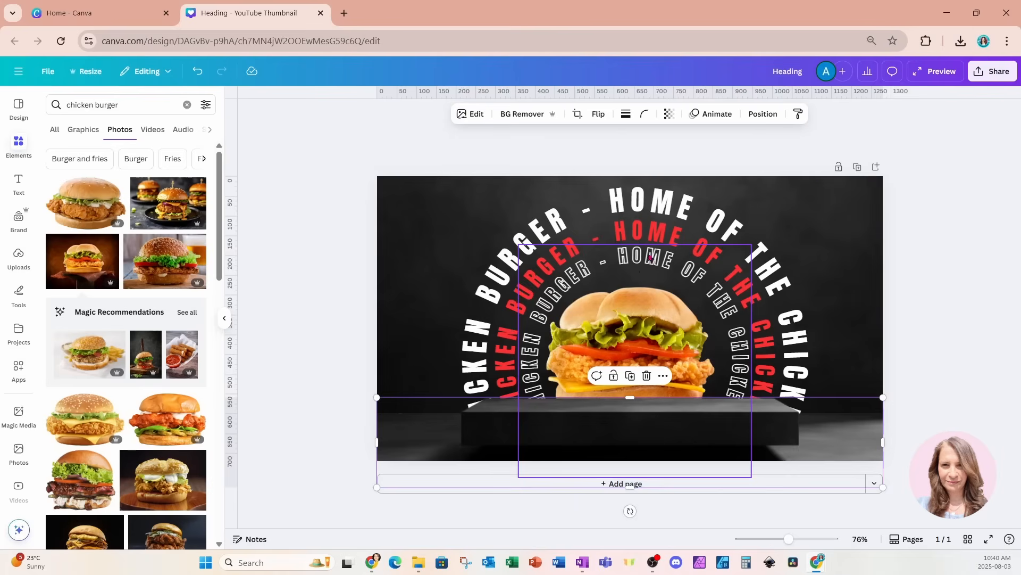
Step: Move the burger layer to the top of the layer order, above the grabbed pedestal
{"action": "left_click", "coordinate": [762, 114]}
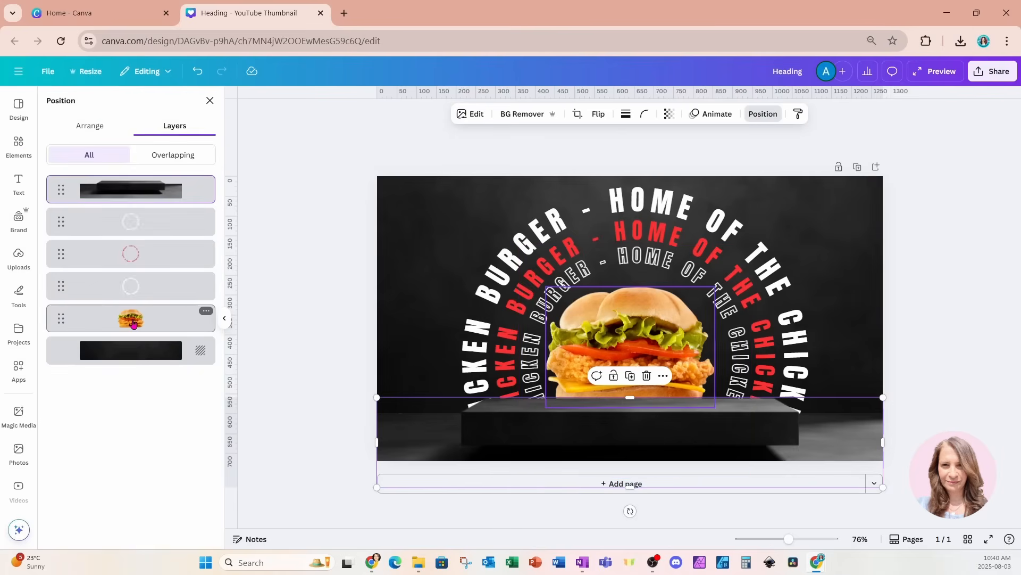
{"action": "left_click_drag", "start_coordinate": [134, 323], "coordinate": [134, 188]}
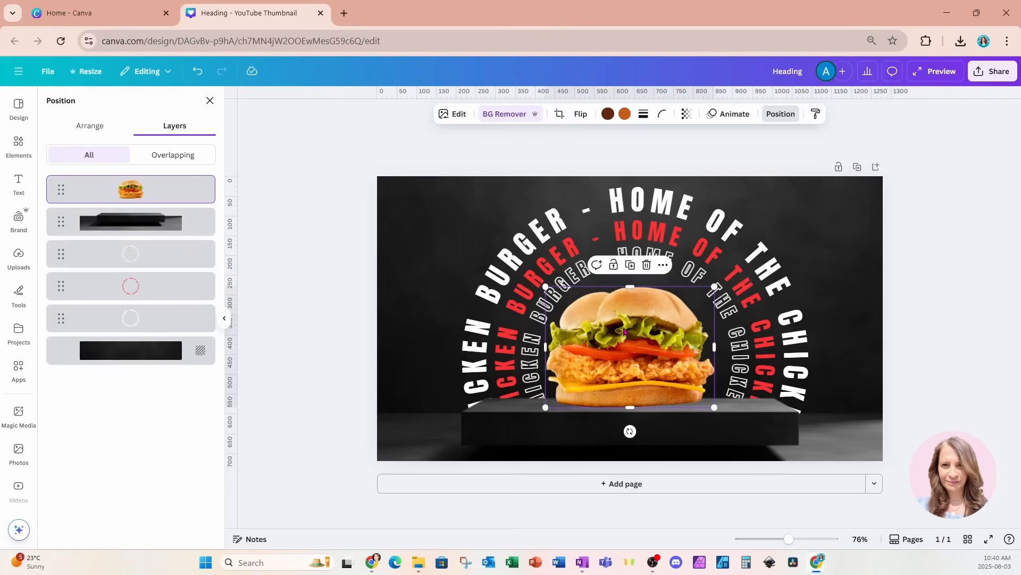
Step: Apply the Drop shadow effect to the burger, and enlarge it slightly and nudge it so it sits on the pedestal
{"action": "left_click", "coordinate": [458, 115]}
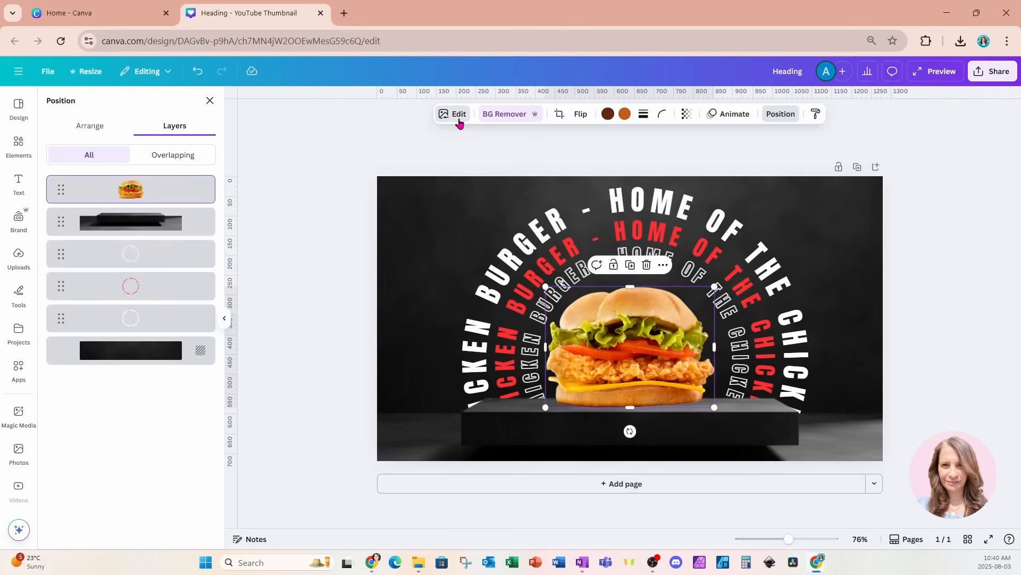
{"action": "left_click", "coordinate": [69, 439]}
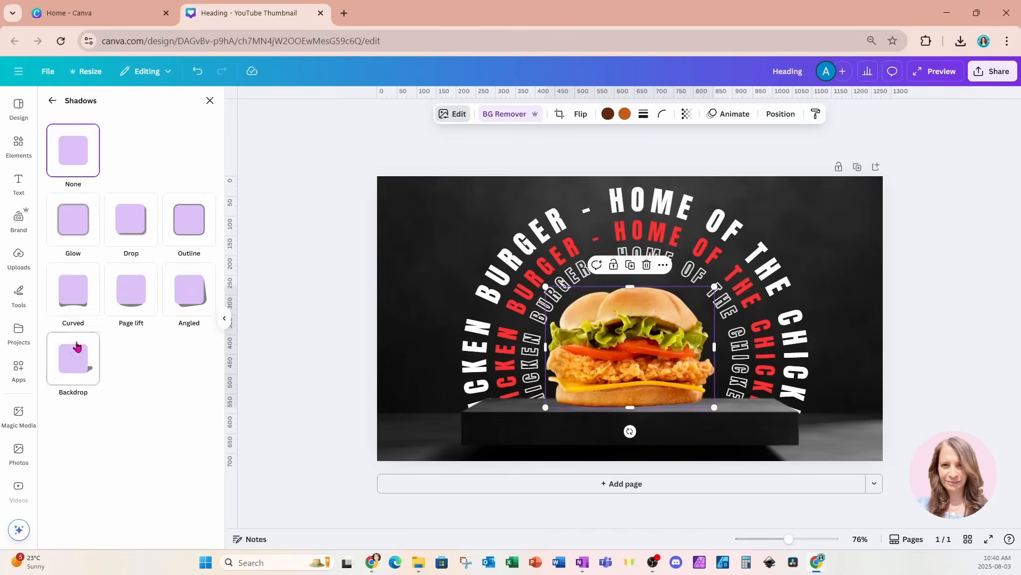
{"action": "left_click", "coordinate": [131, 237]}
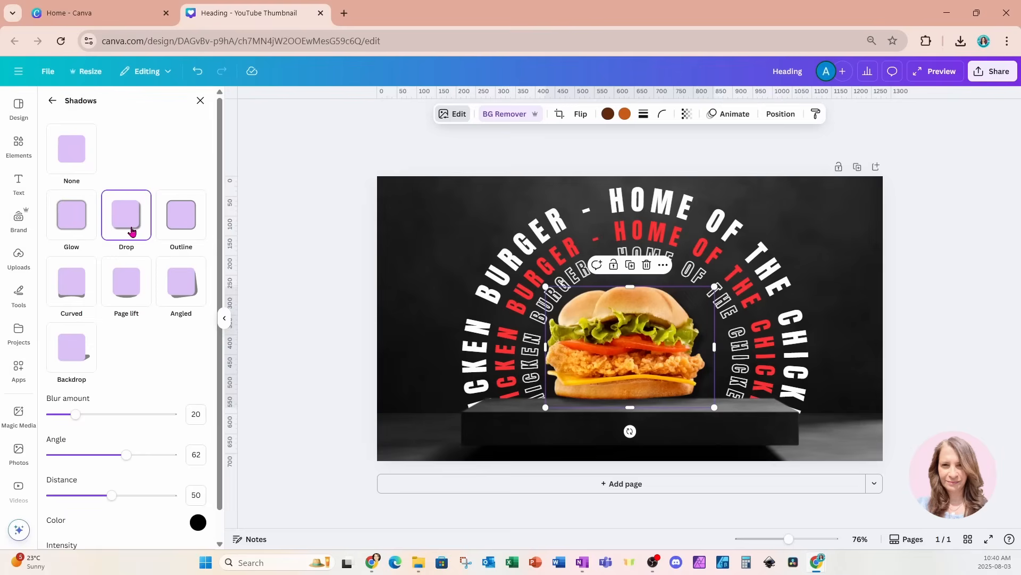
{"action": "left_click_drag", "start_coordinate": [713, 408], "coordinate": [728, 418]}
{"action": "left_click_drag", "start_coordinate": [669, 373], "coordinate": [676, 373]}
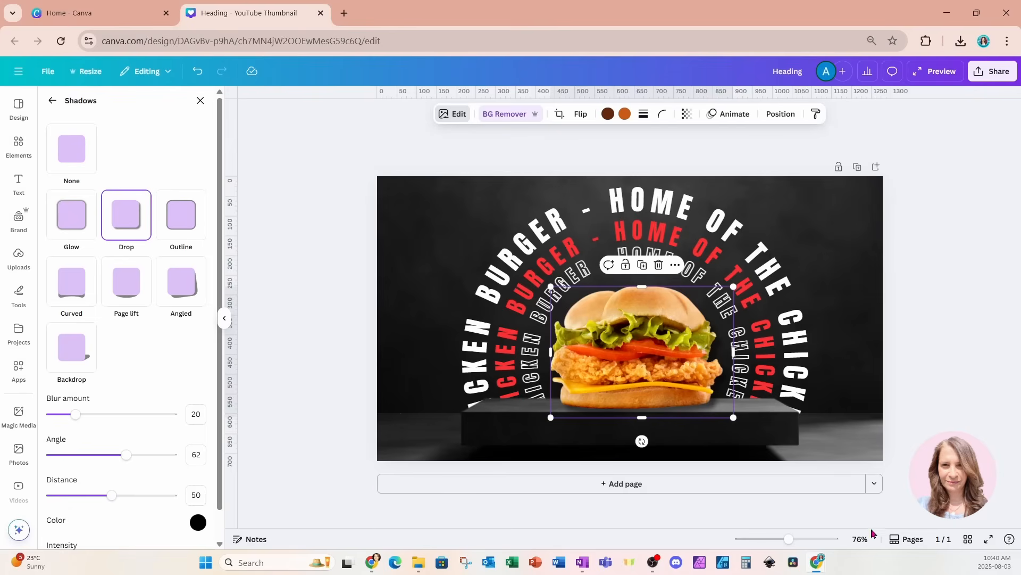
Step: Show the page timeline with durations and play a full preview of the rotating text animation
{"action": "left_click", "coordinate": [899, 540]}
{"action": "left_click", "coordinate": [299, 545]}
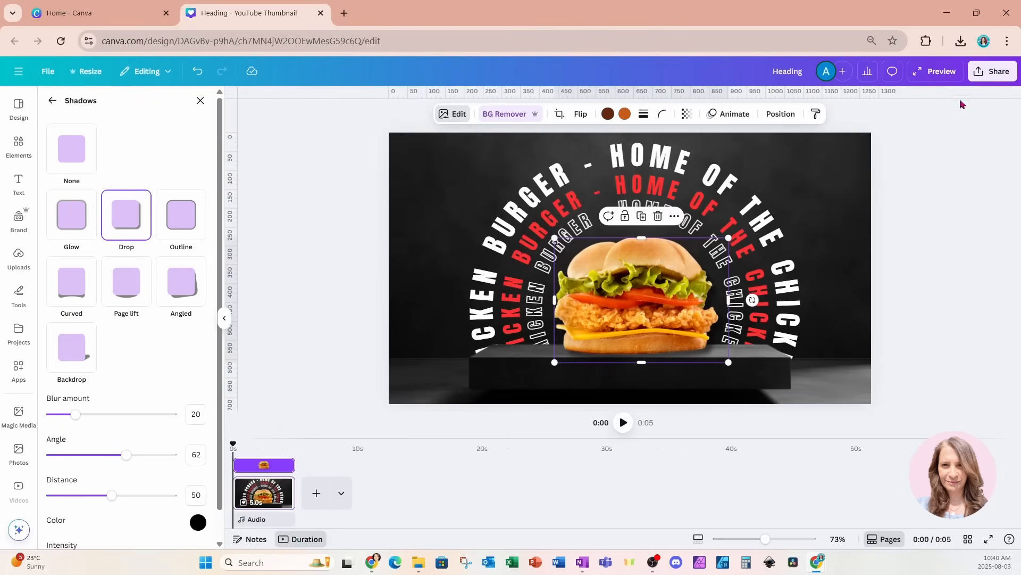
{"action": "left_click", "coordinate": [942, 75]}
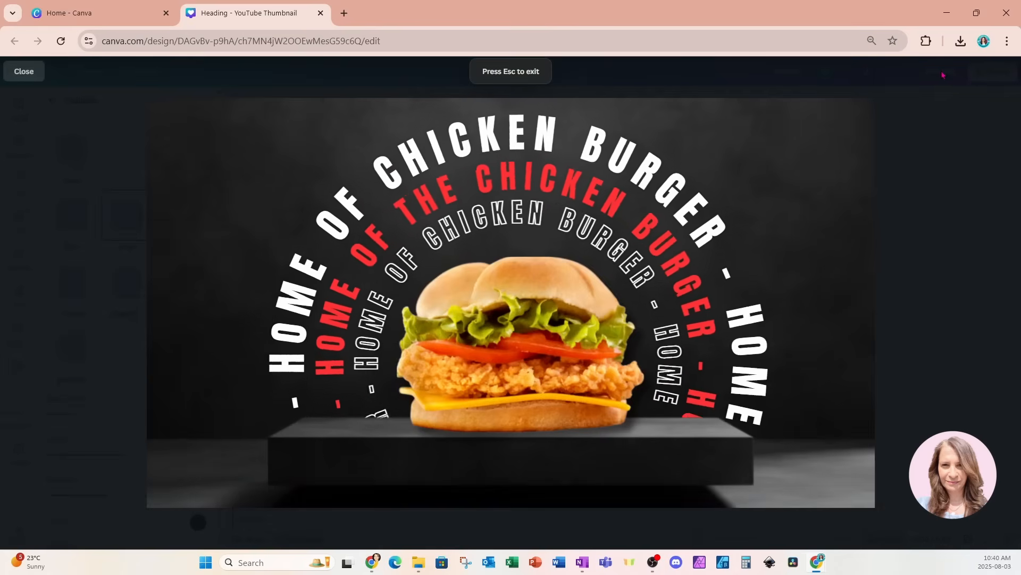
{"action": "left_click", "coordinate": [6, 75]}
Step: Extend the page's duration in the timeline to 7.7 seconds and open its timing setting
{"action": "left_click", "coordinate": [265, 501]}
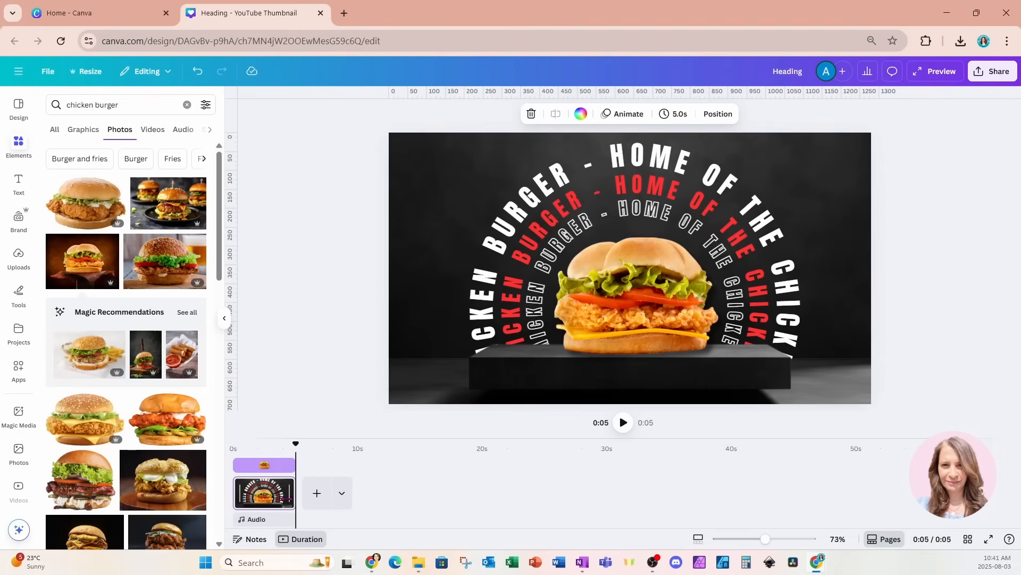
{"action": "left_click_drag", "start_coordinate": [287, 499], "coordinate": [321, 498]}
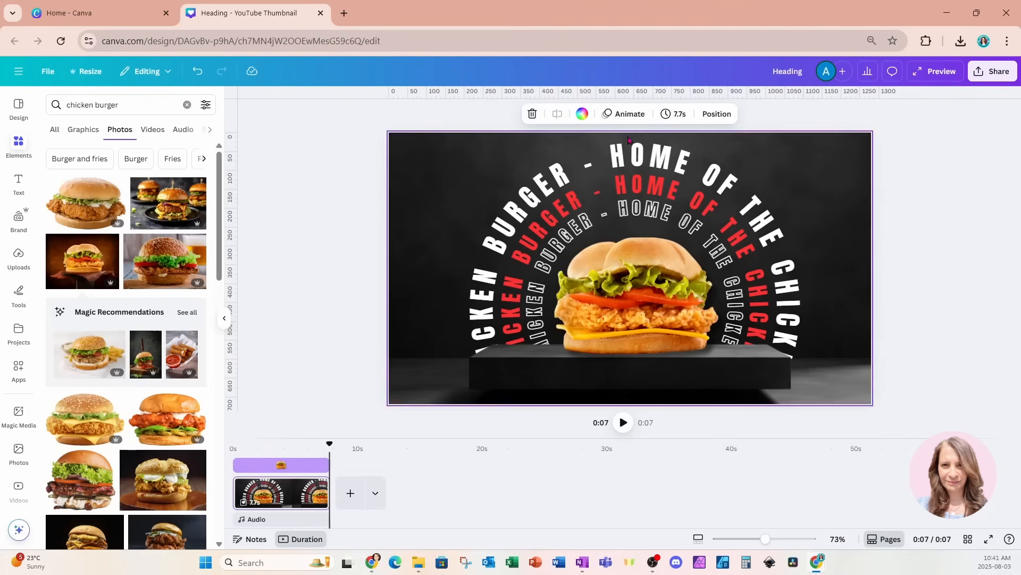
{"action": "left_click", "coordinate": [672, 114]}
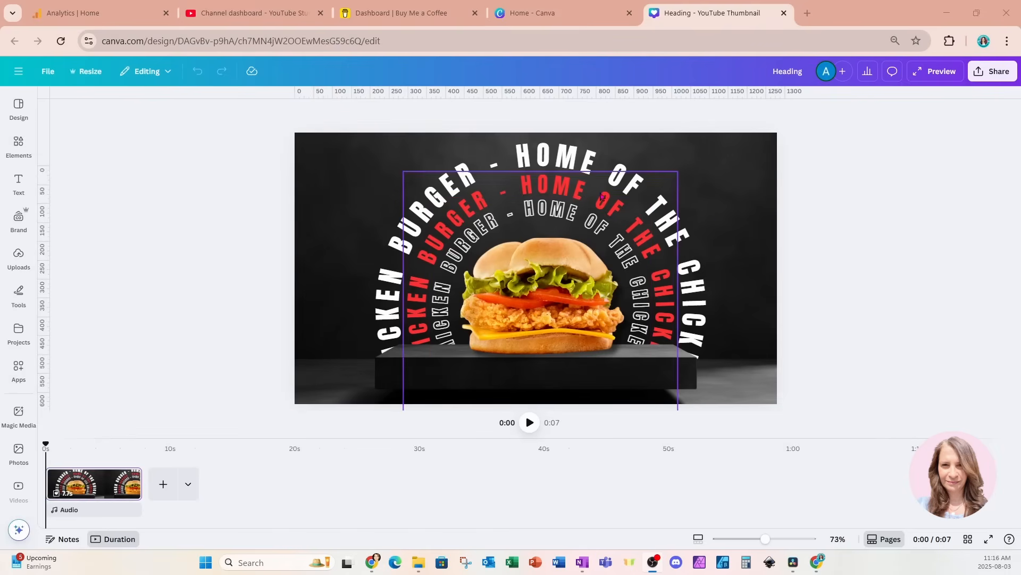
Step: Try a faster Rotate speed on the outer white text ring, and set it close to the slowest speed with clockwise direction kept
{"action": "left_click", "coordinate": [609, 165]}
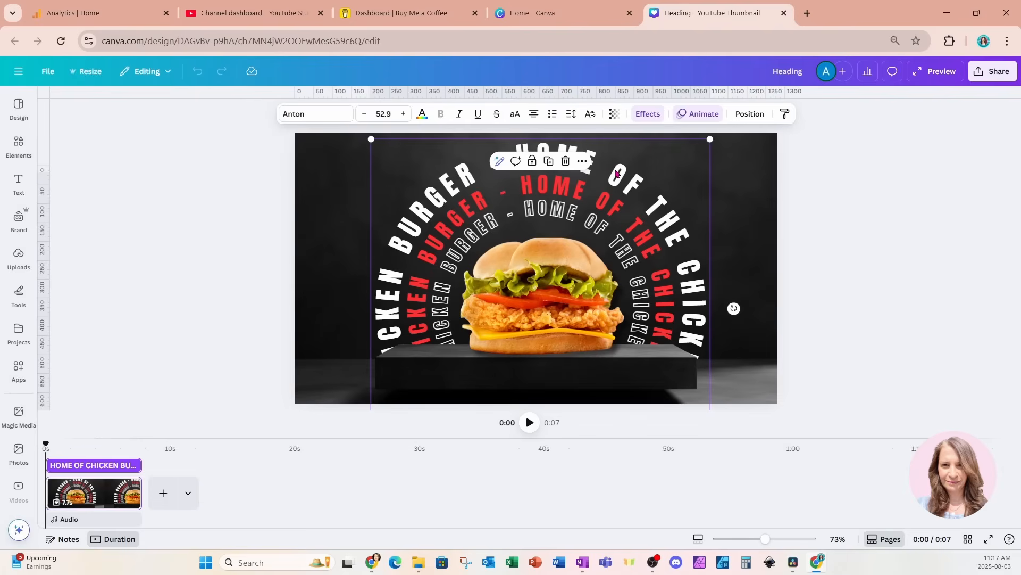
{"action": "left_click", "coordinate": [698, 114]}
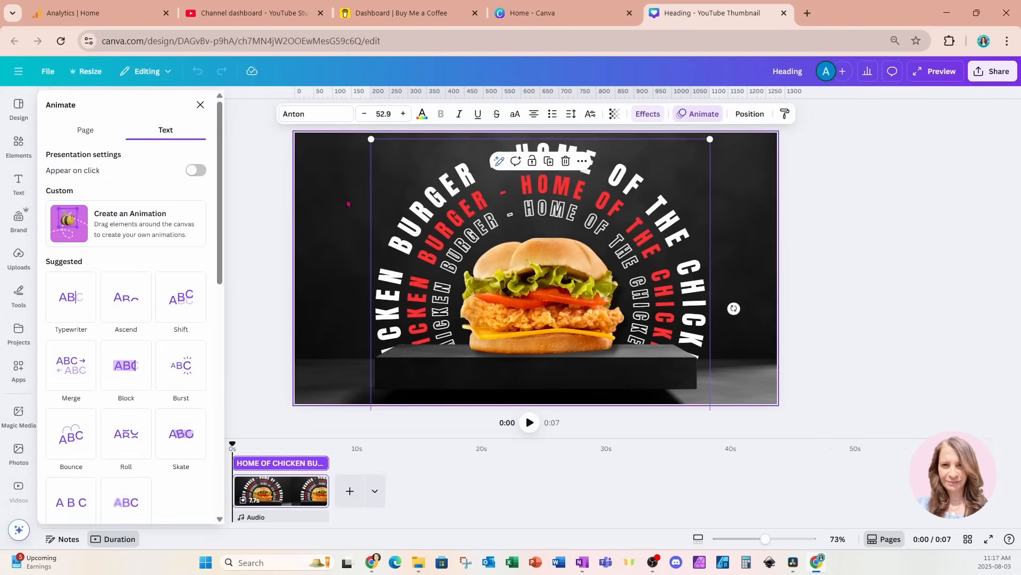
{"action": "left_click_drag", "start_coordinate": [221, 252], "coordinate": [213, 488]}
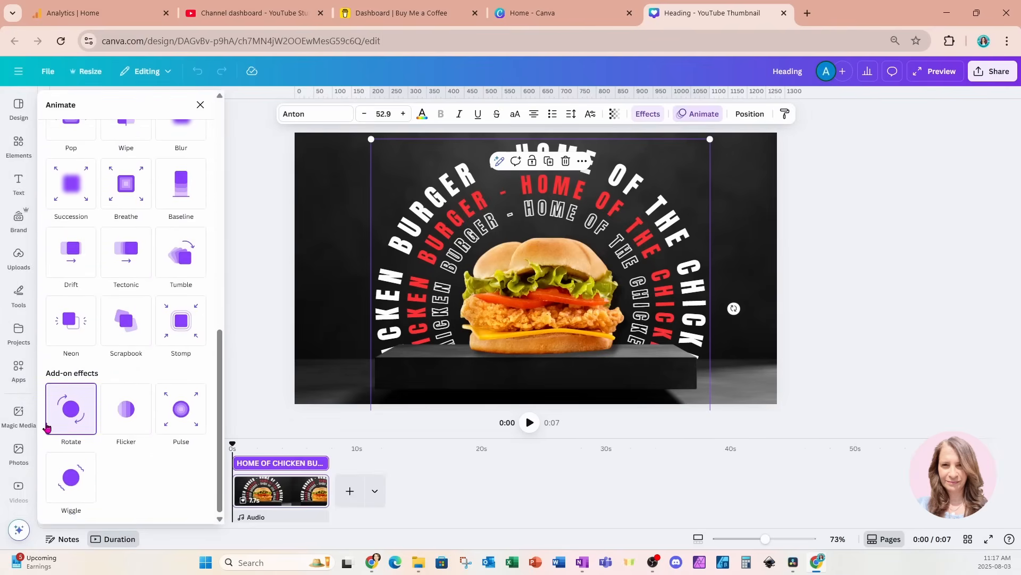
{"action": "left_click", "coordinate": [64, 414]}
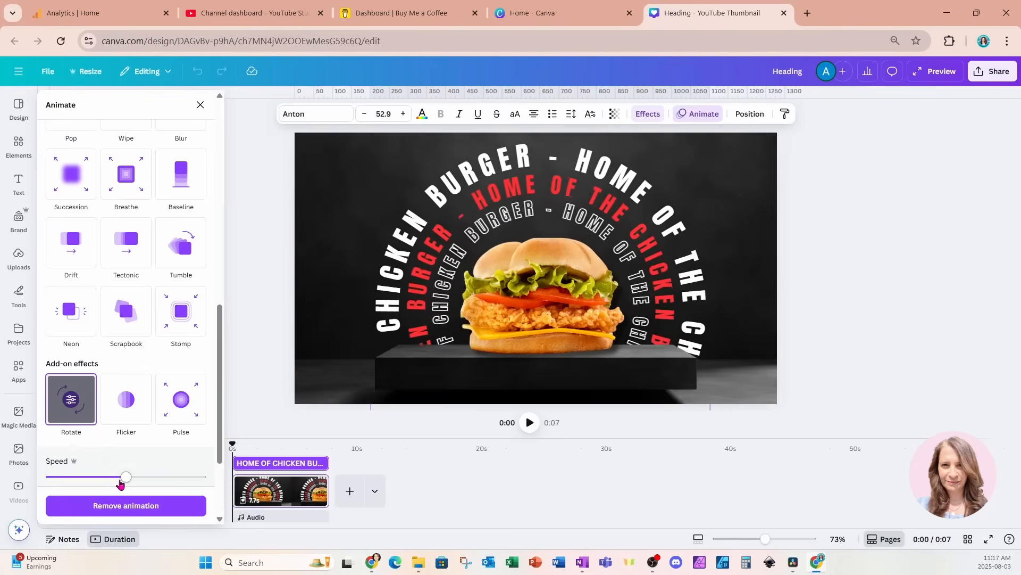
{"action": "left_click_drag", "start_coordinate": [123, 480], "coordinate": [182, 479]}
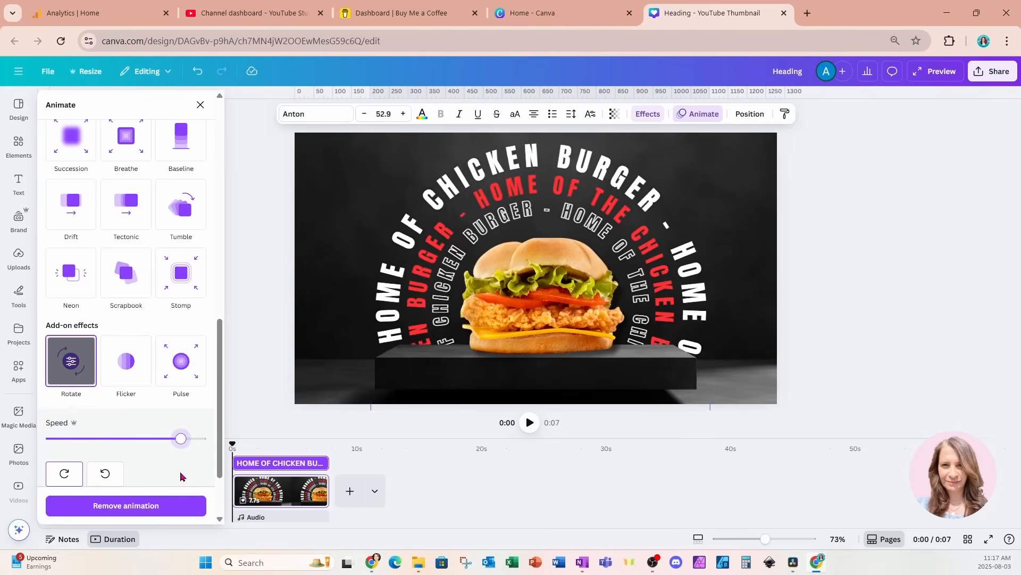
{"action": "left_click_drag", "start_coordinate": [181, 444], "coordinate": [62, 449]}
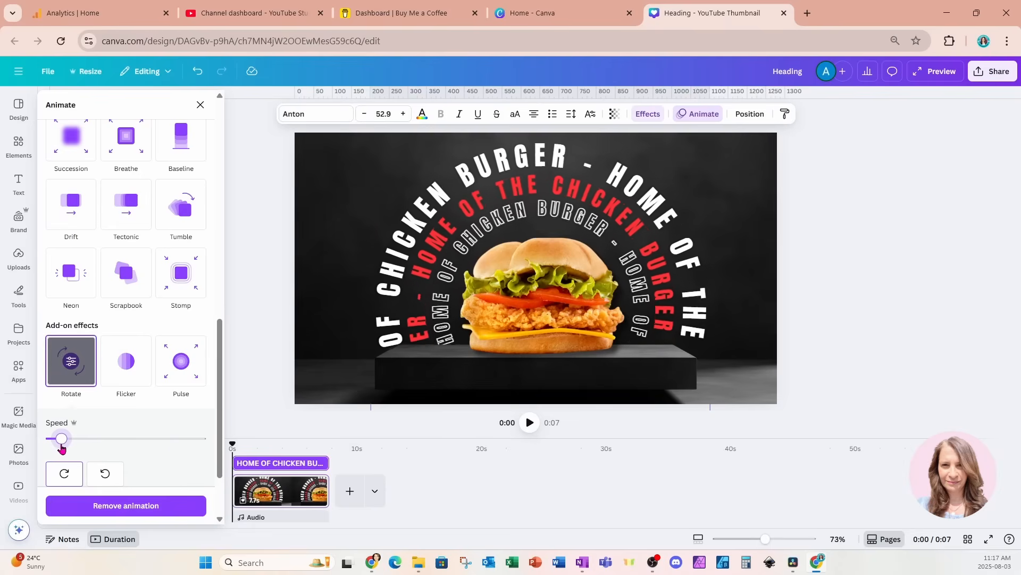
{"action": "left_click", "coordinate": [245, 314]}
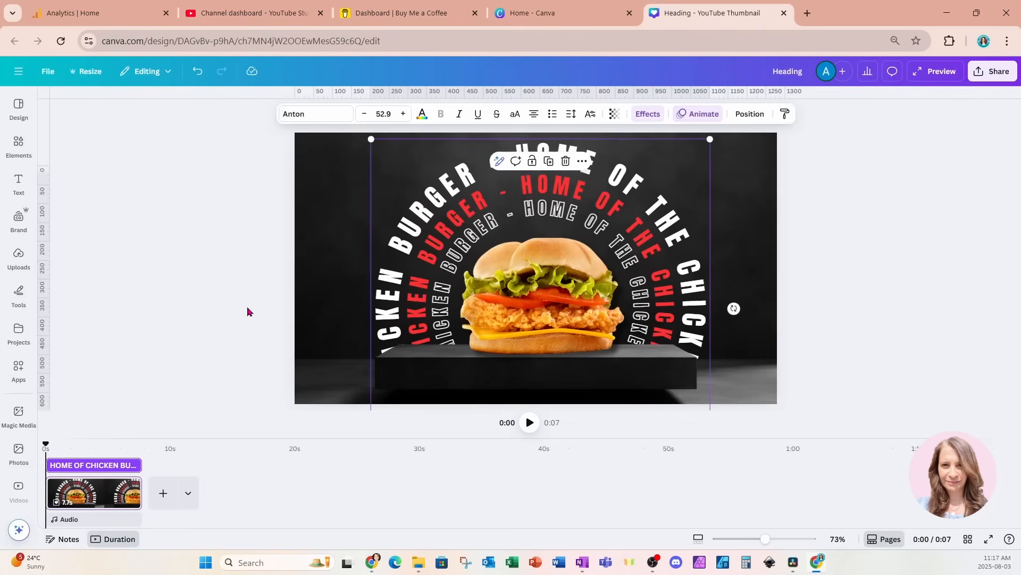
Step: Try placing the pedestal layer beneath the innermost hollow ring, and return it to directly below the burger layer
{"action": "left_click", "coordinate": [406, 378]}
{"action": "left_click", "coordinate": [668, 114]}
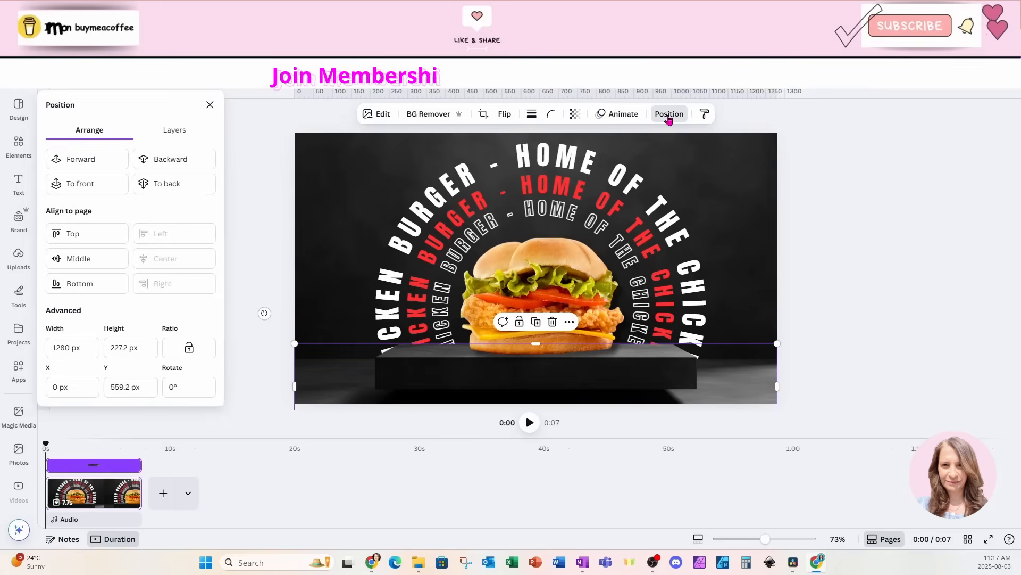
{"action": "left_click", "coordinate": [168, 132]}
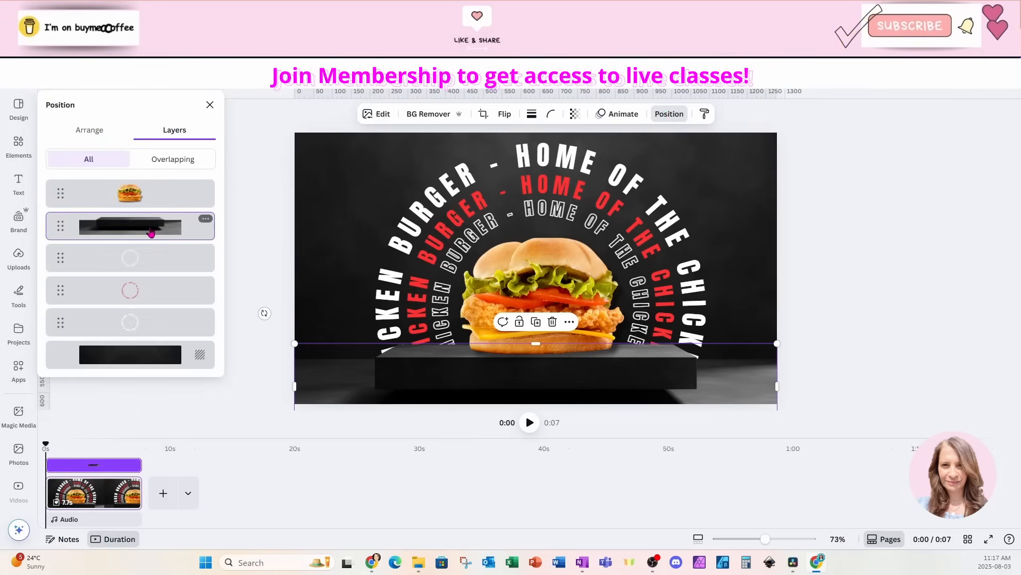
{"action": "left_click_drag", "start_coordinate": [151, 233], "coordinate": [148, 283]}
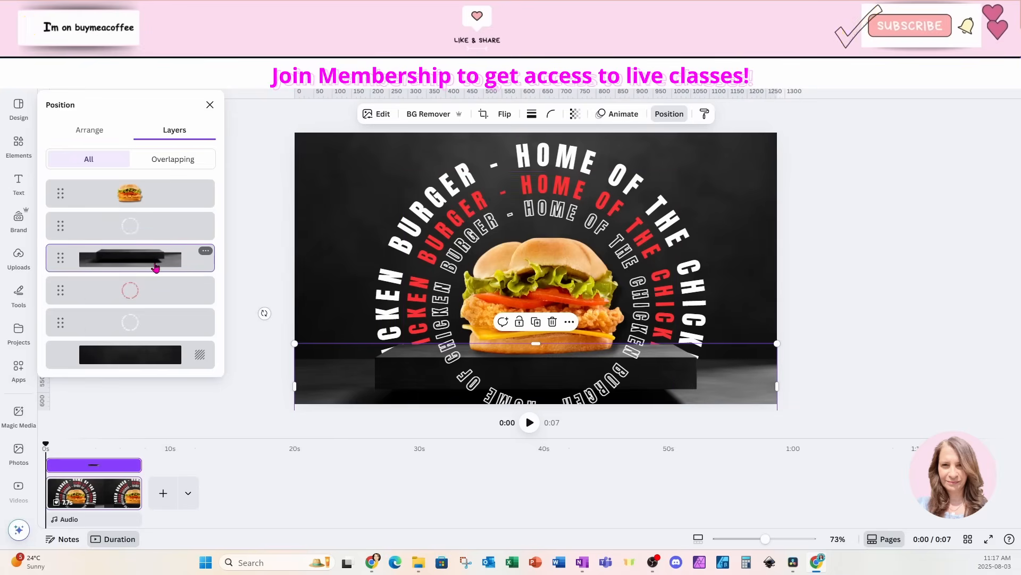
{"action": "left_click_drag", "start_coordinate": [155, 266], "coordinate": [151, 222]}
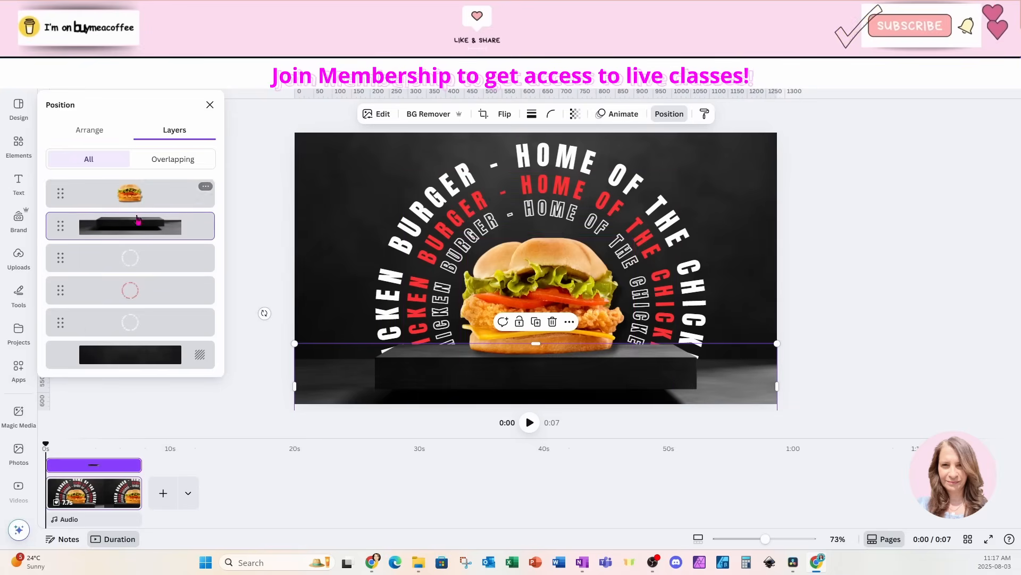